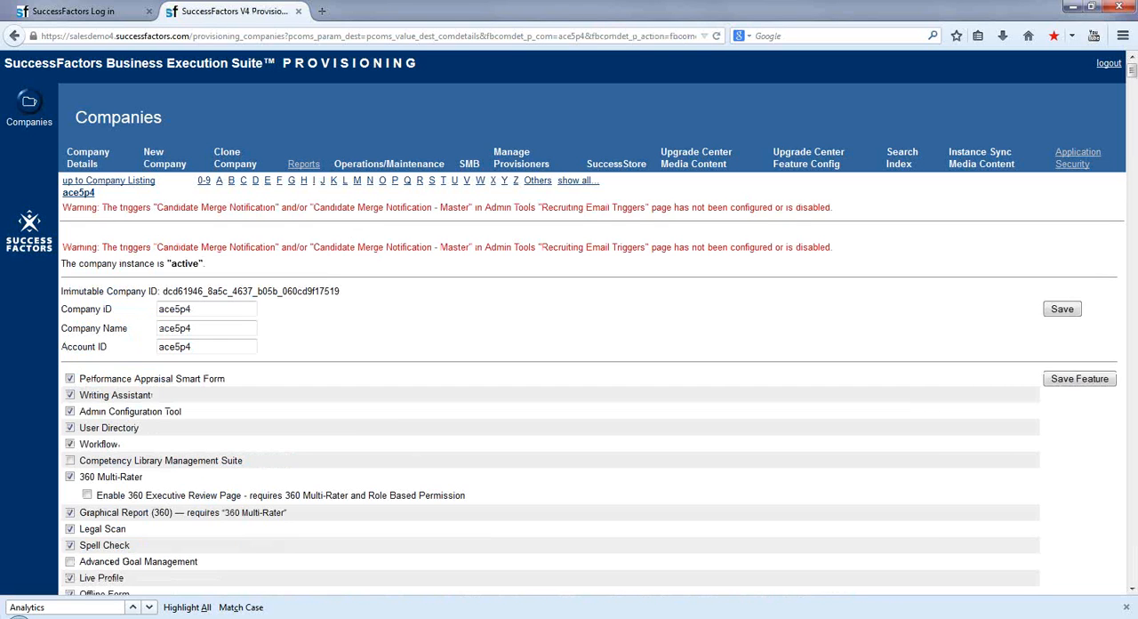
Look through the company instance's provisioning settings, including its feature switches, language packs and compensation management options.
scroll(1132, 591, down, 3)
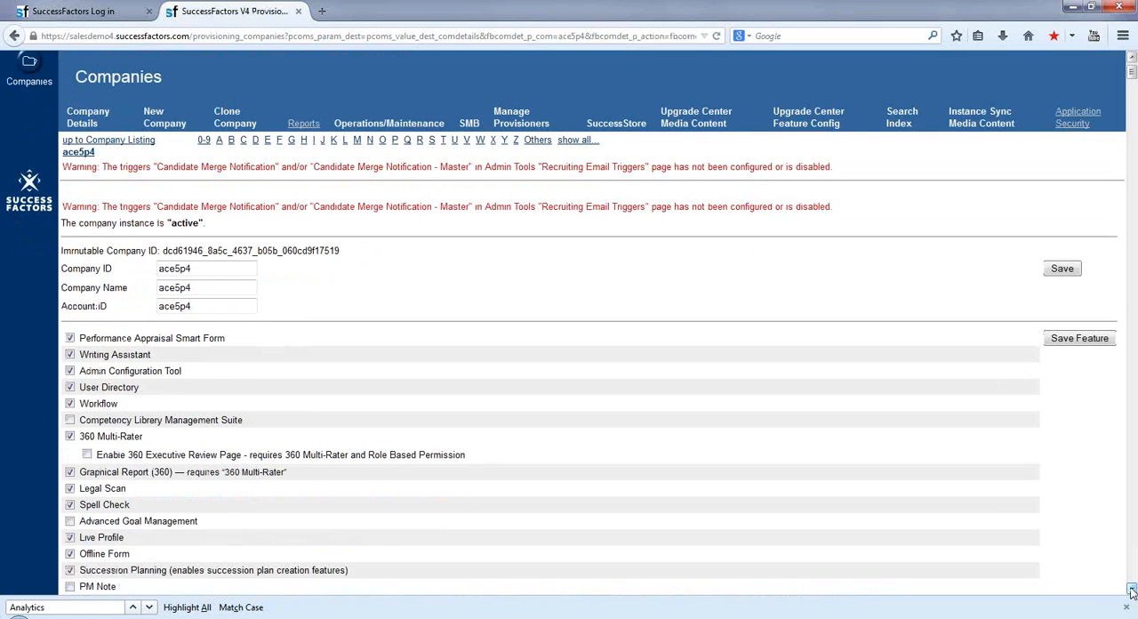
click(1127, 607)
click(1132, 612)
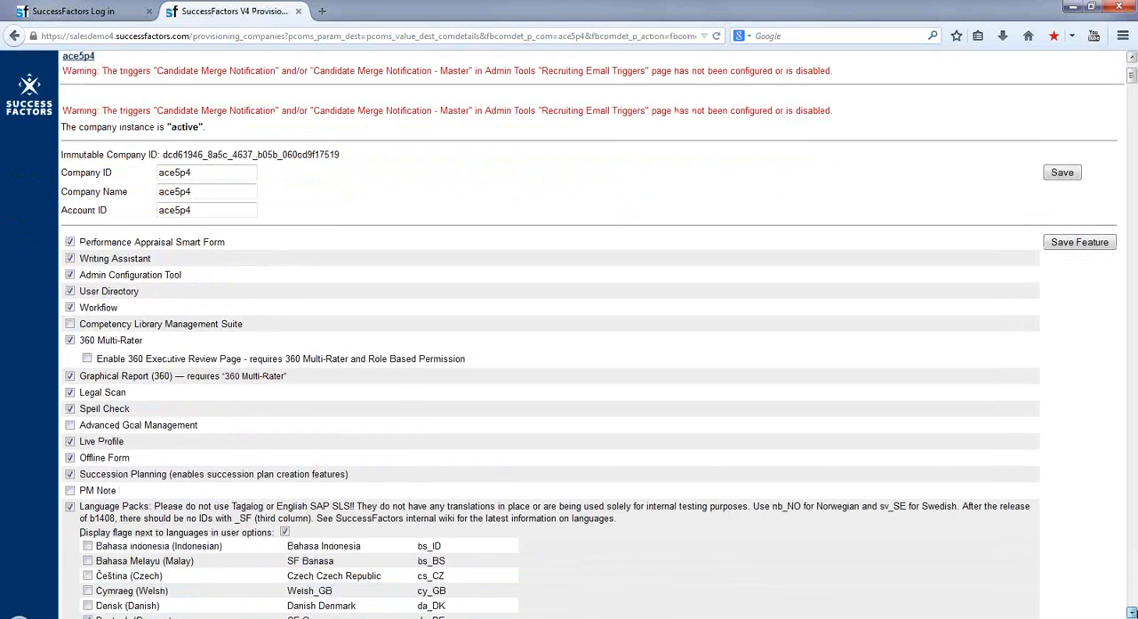
click(1132, 613)
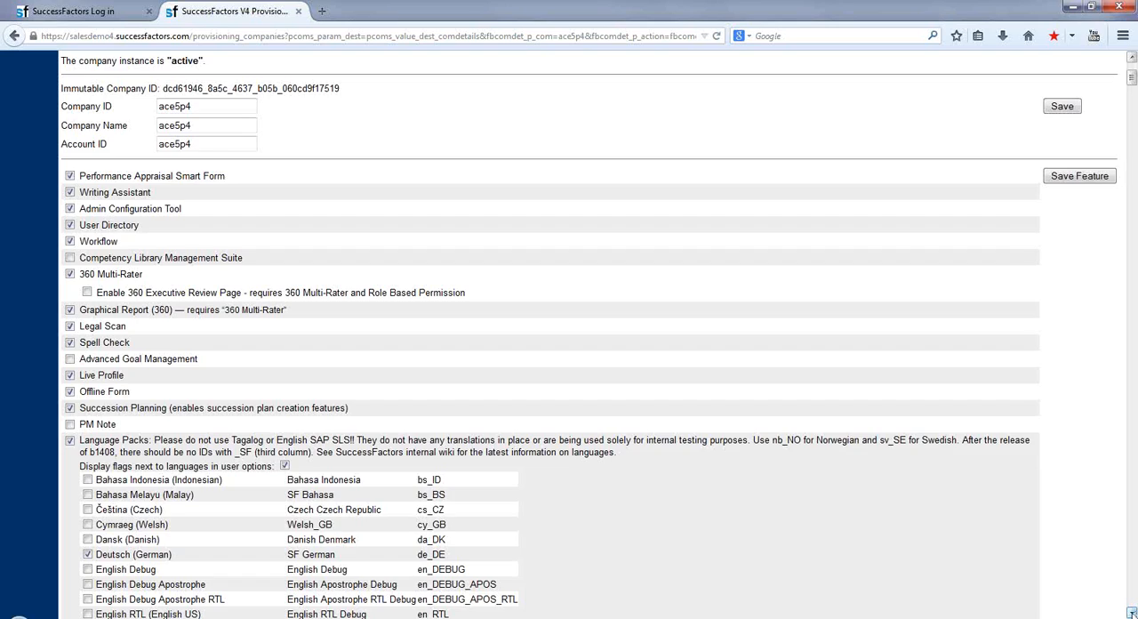
scroll(1132, 612, down, 7)
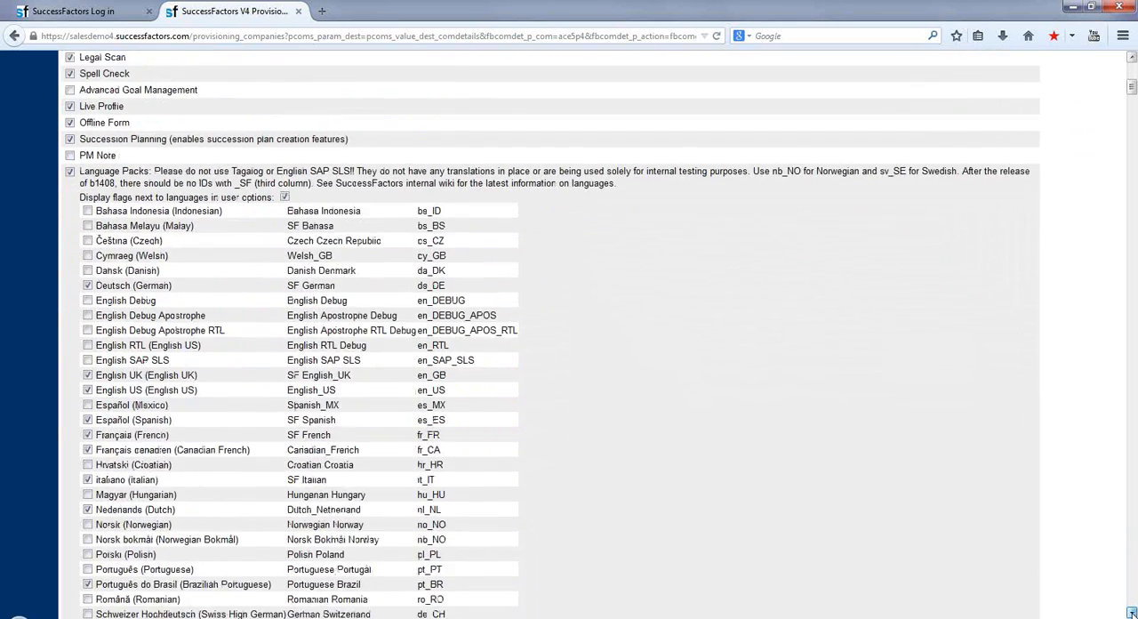
scroll(1132, 613, down, 1)
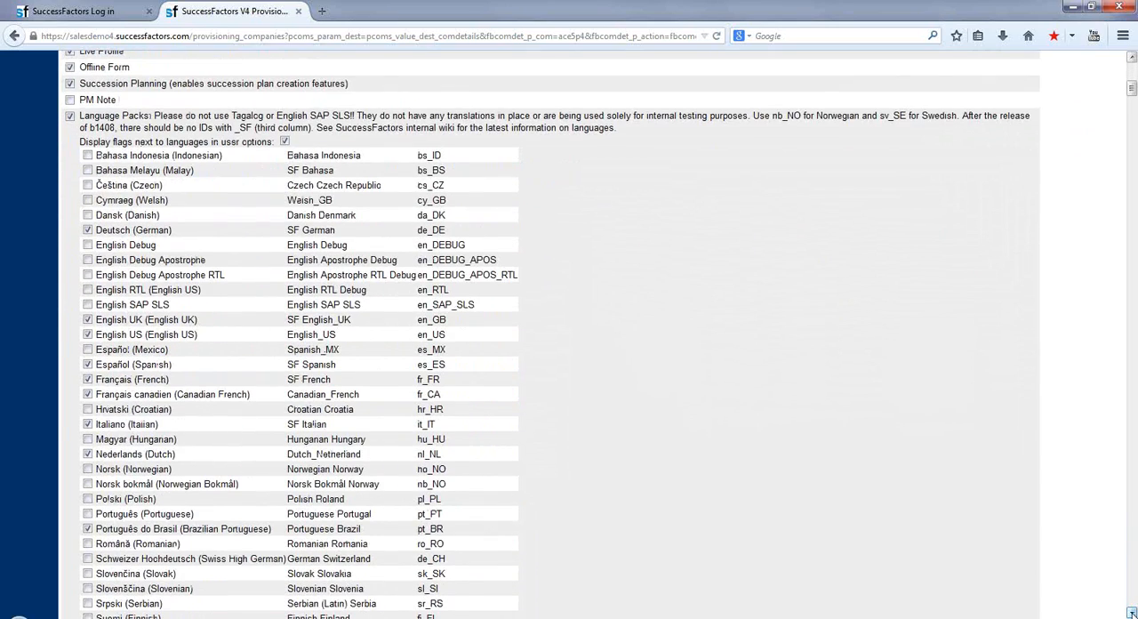
scroll(1132, 612, down, 10)
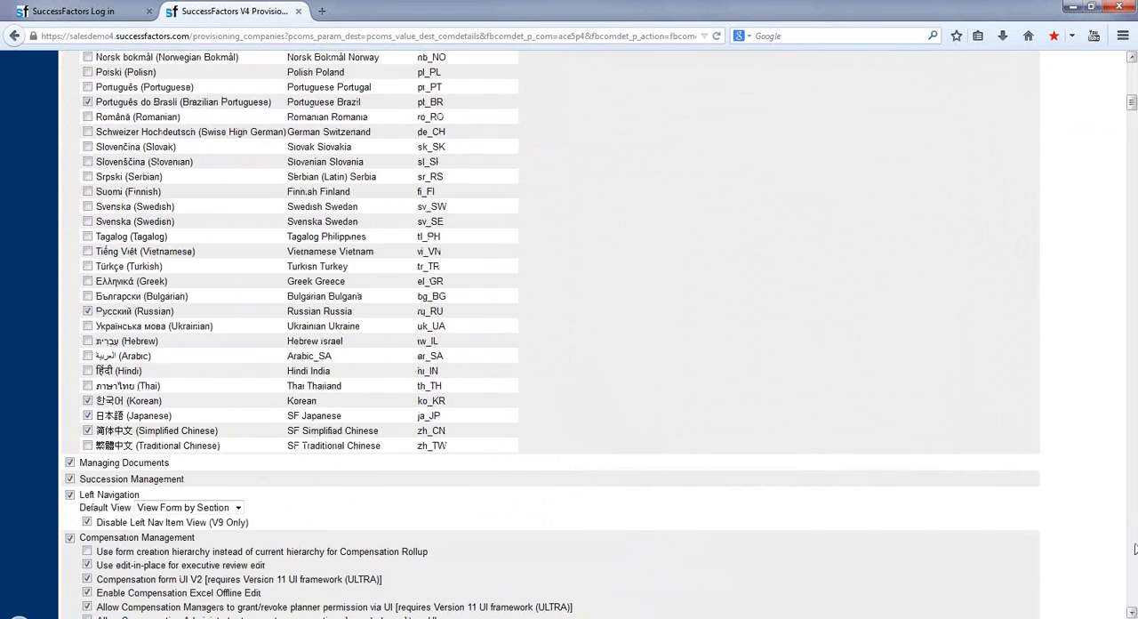
scroll(1134, 558, down, 12)
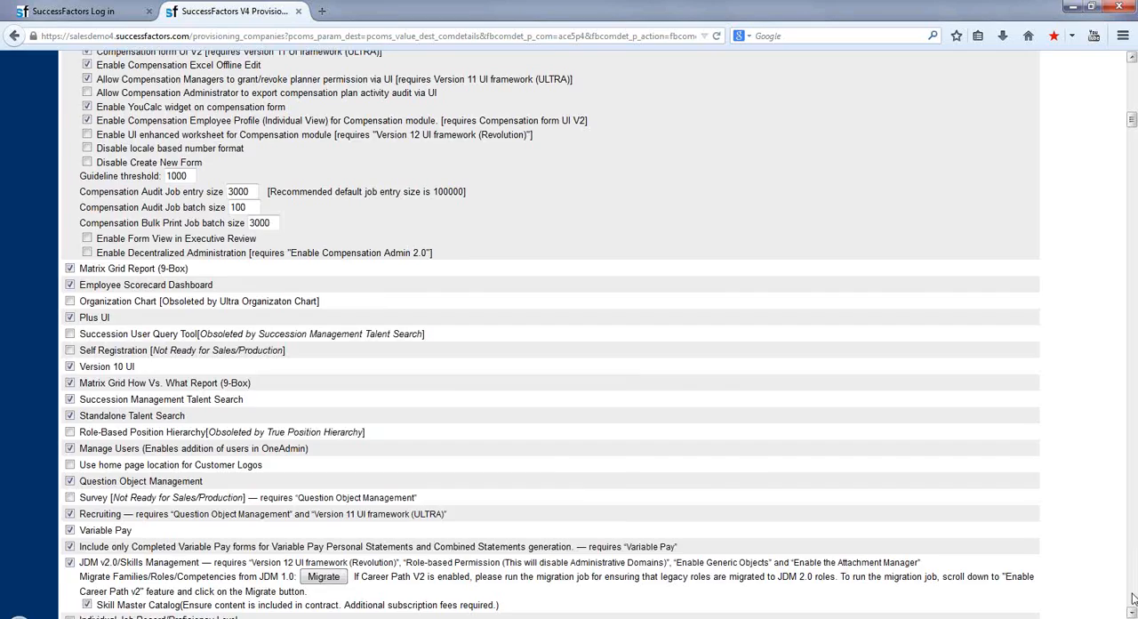
scroll(1132, 598, down, 12)
scroll(1134, 598, down, 20)
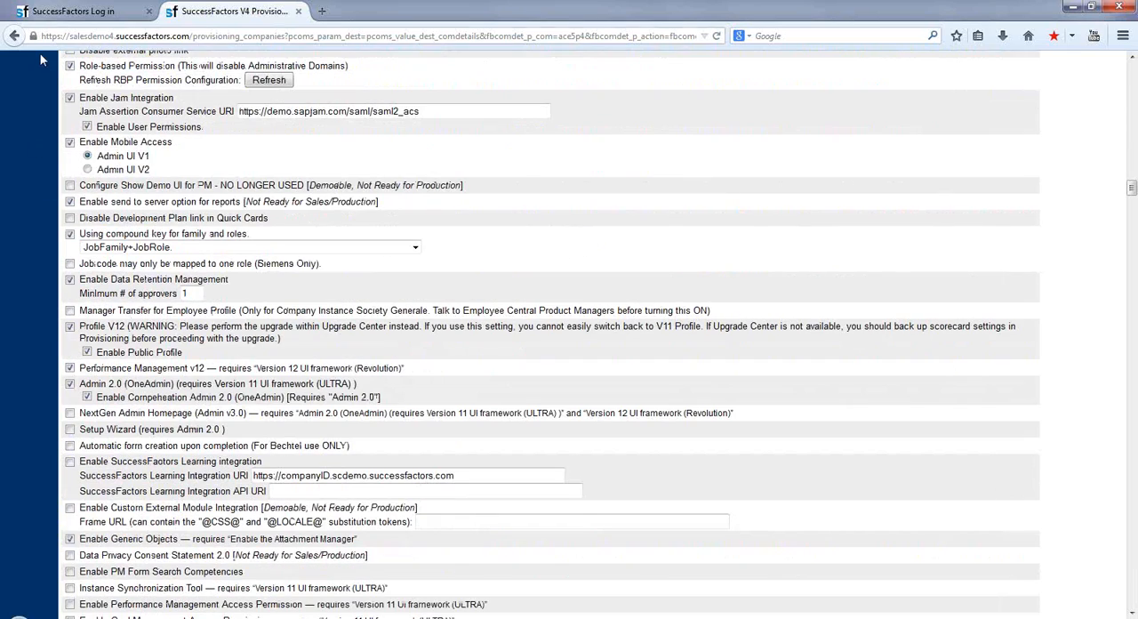
Review the remaining provisioning settings, from Role-based Permission and Recruiting options through to Mail Preference and admin creation.
click(1134, 116)
click(1130, 559)
click(1134, 582)
click(1135, 582)
click(1134, 582)
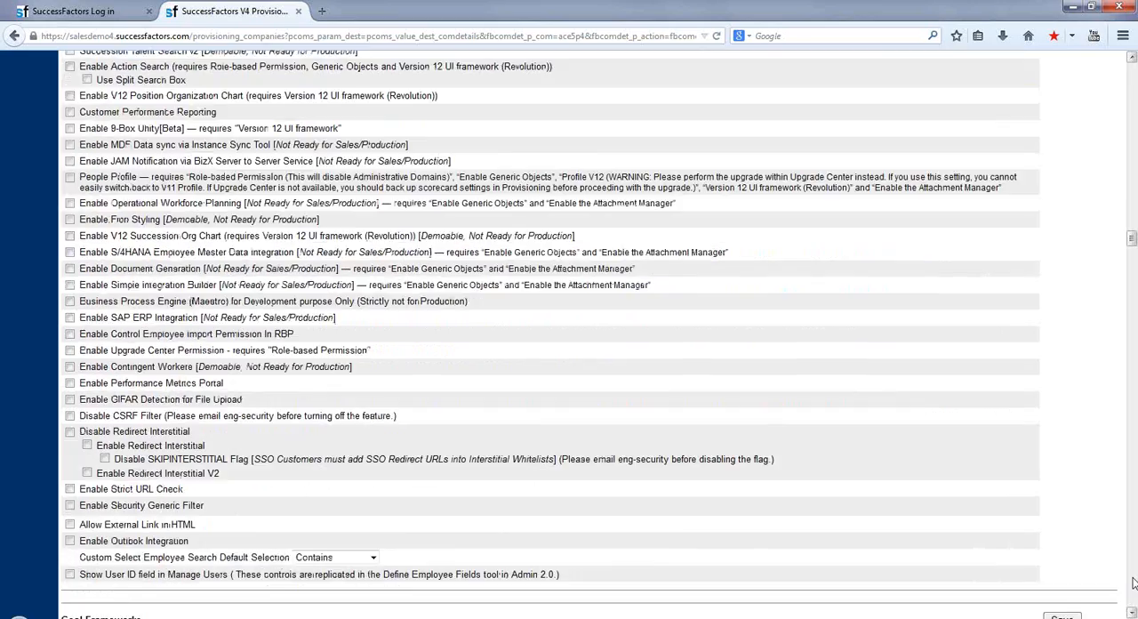
click(1135, 583)
click(1134, 584)
click(1135, 582)
click(1135, 583)
click(1134, 582)
click(1135, 582)
click(1134, 582)
click(1135, 582)
click(1134, 582)
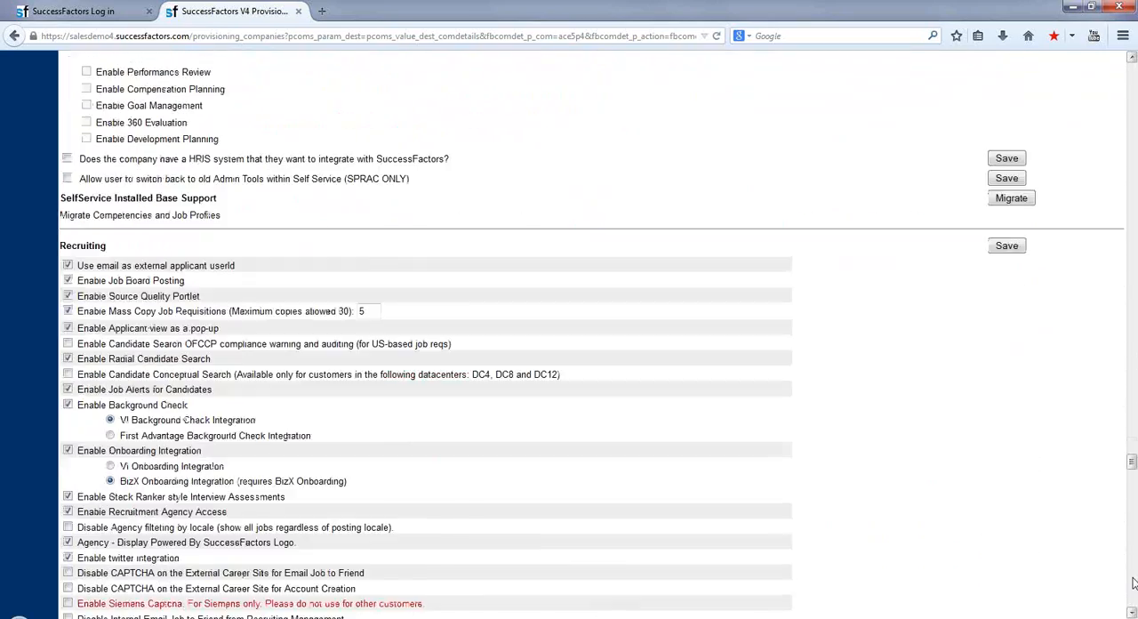
click(1134, 582)
click(1134, 582)
click(1135, 583)
click(1135, 583)
click(1135, 583)
click(1135, 583)
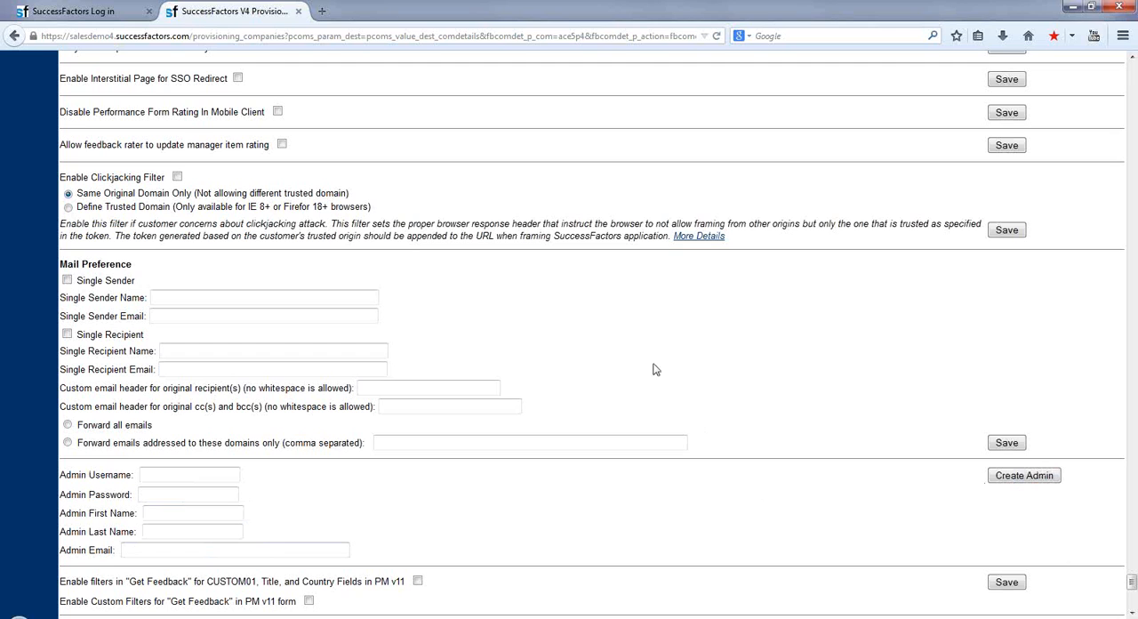
Log in to company instance ace5p4 as hradmin with the account password, and dismiss the offer to remember the password.
click(104, 11)
click(487, 150)
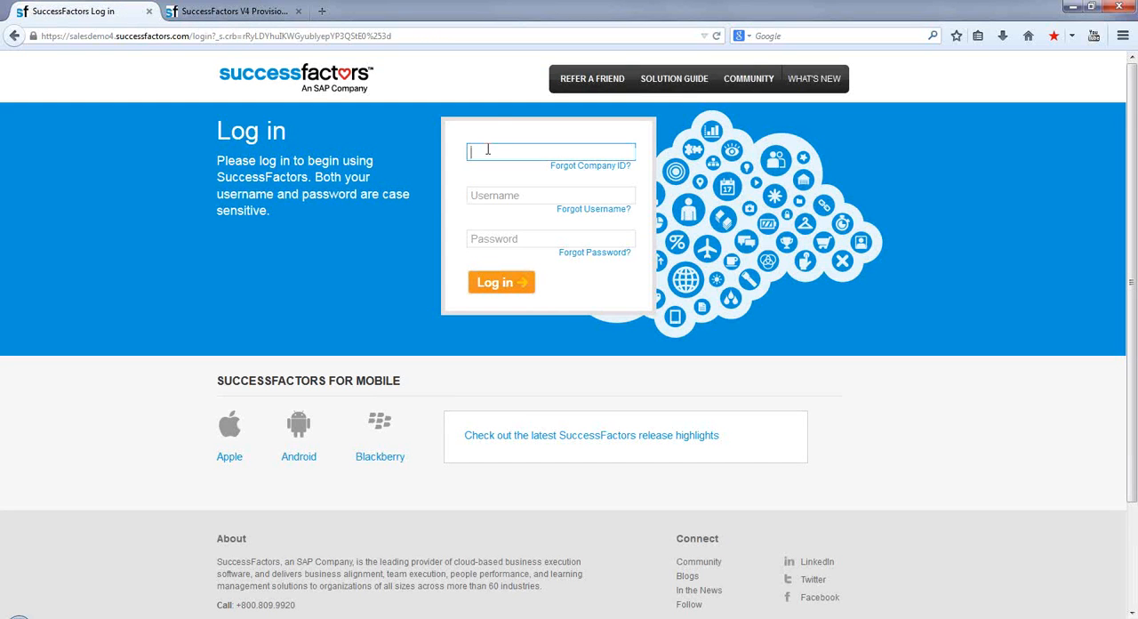
key(Tab)
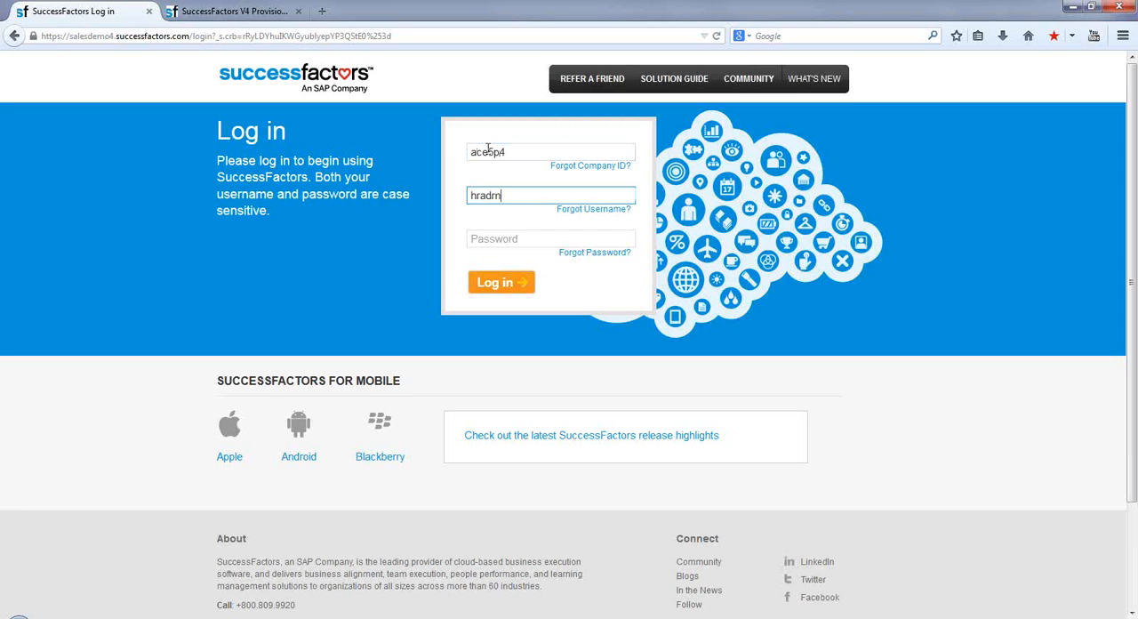
key(Tab)
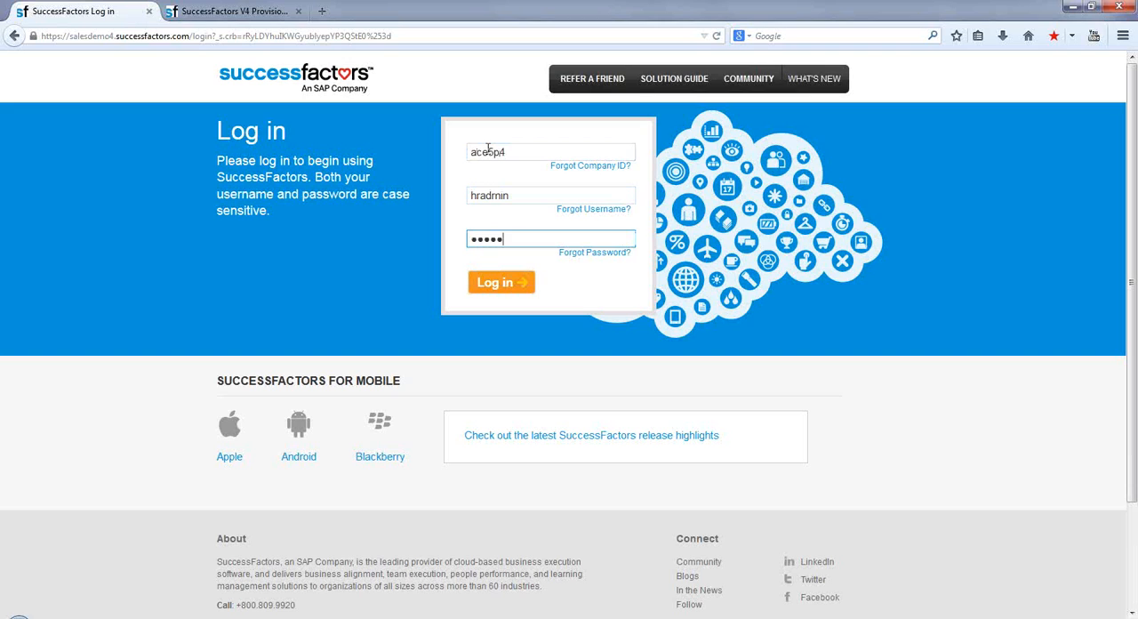
click(503, 284)
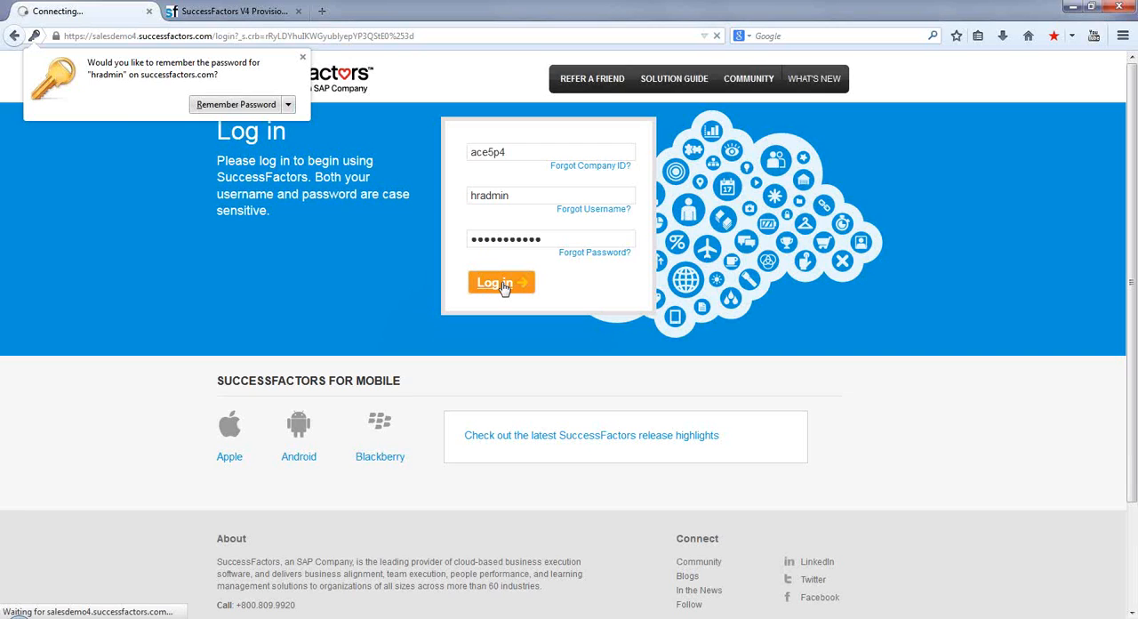
click(302, 57)
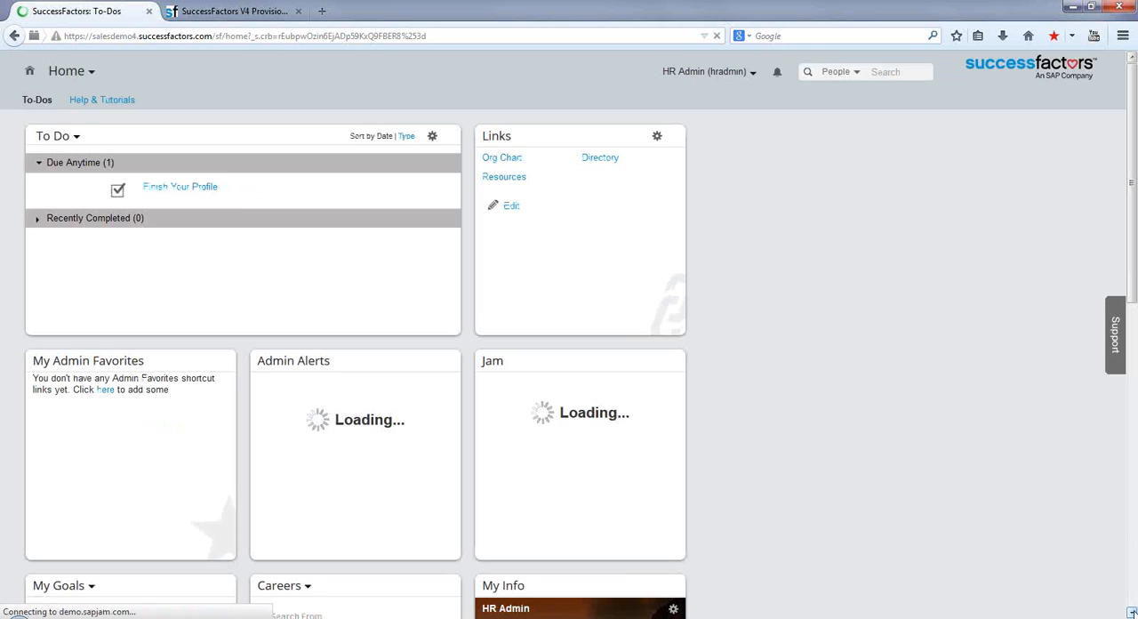
Look over the home page and its navigation and account options, and open the Analytics page of Reports.
scroll(569, 336, down, 5)
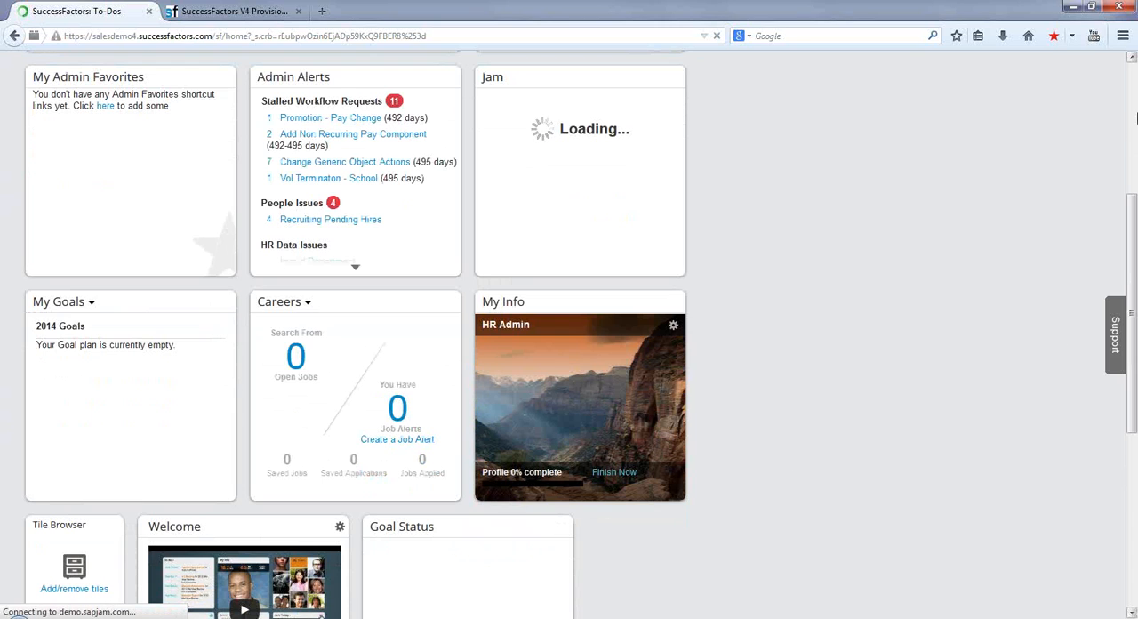
click(1135, 83)
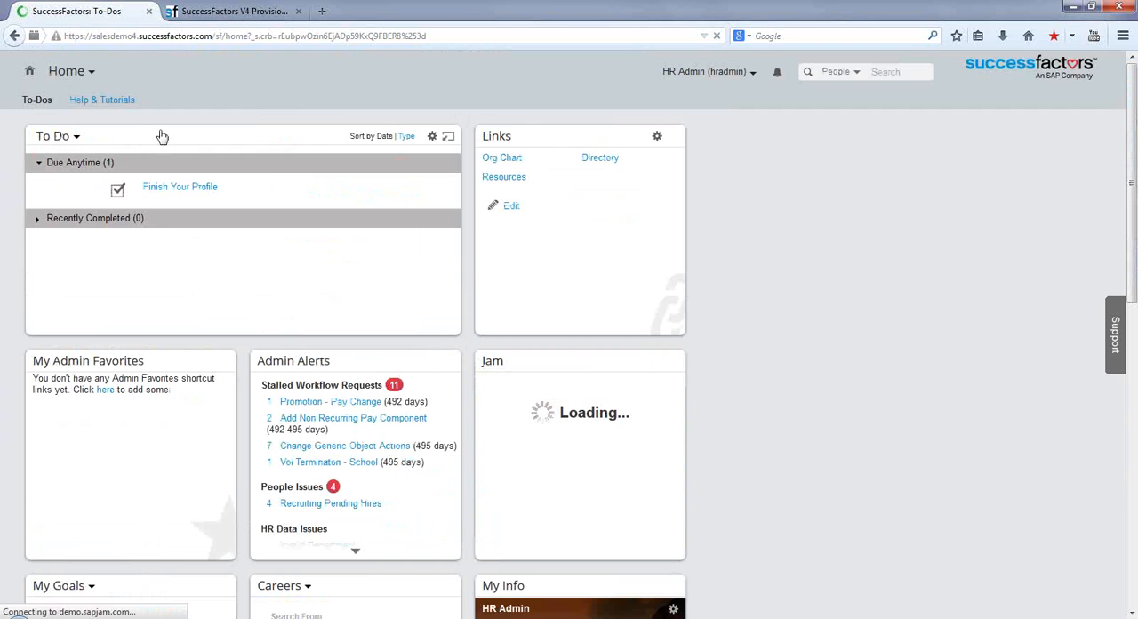
click(92, 75)
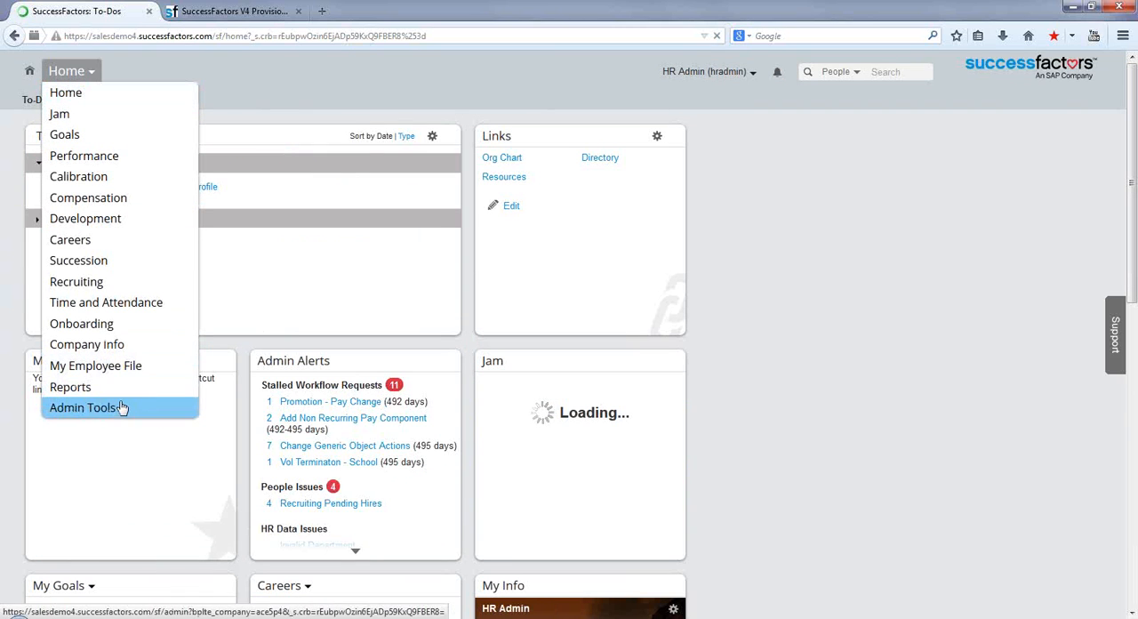
click(751, 74)
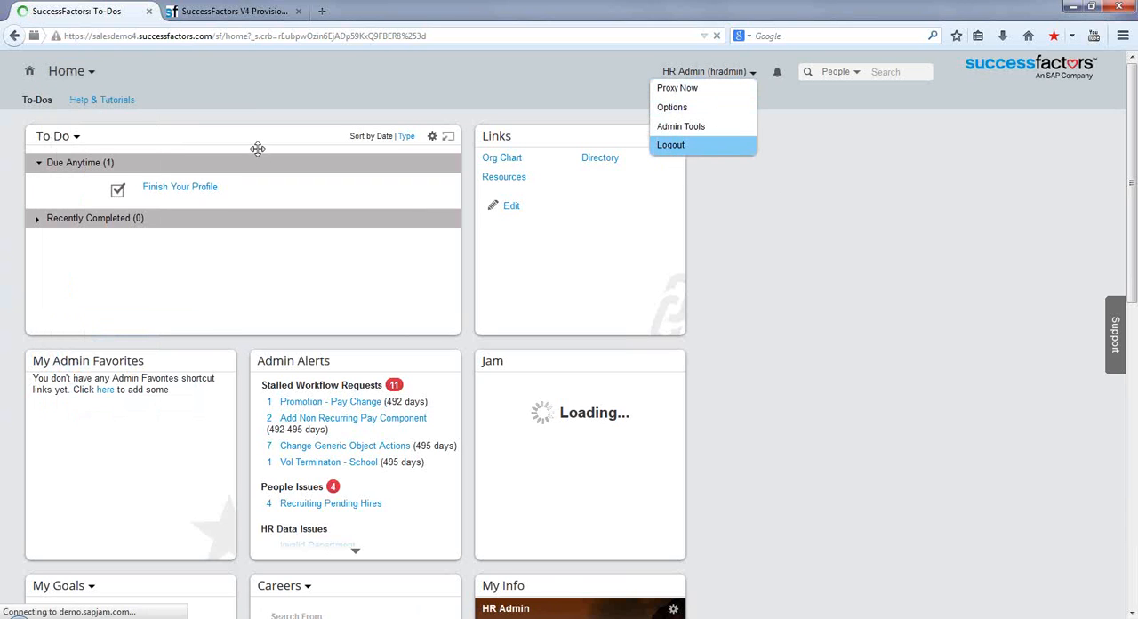
click(93, 76)
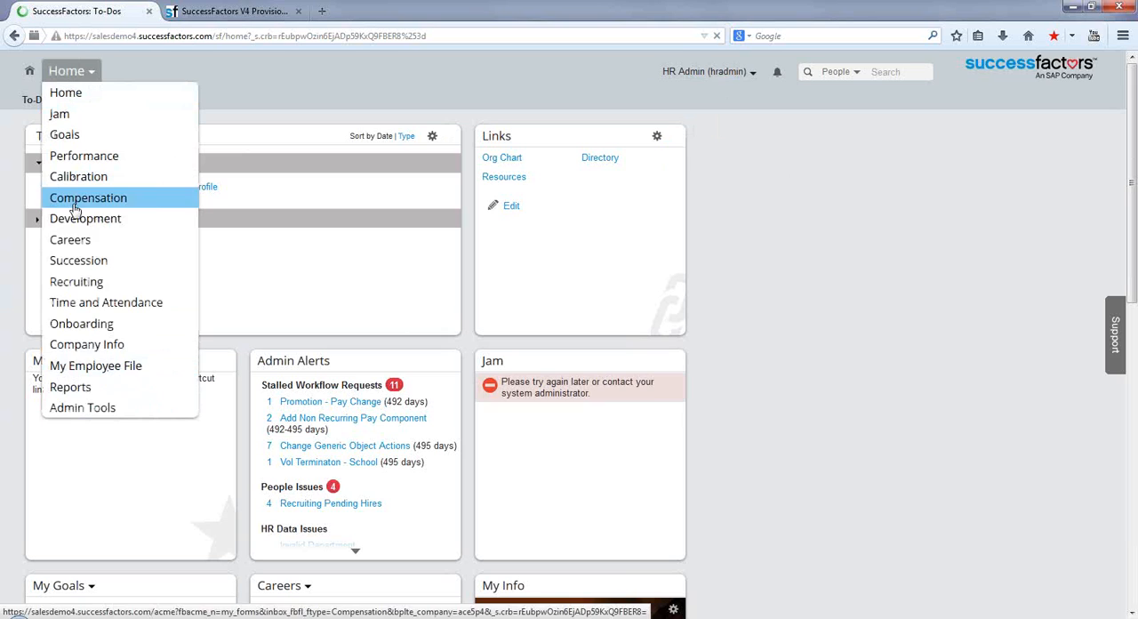
click(67, 391)
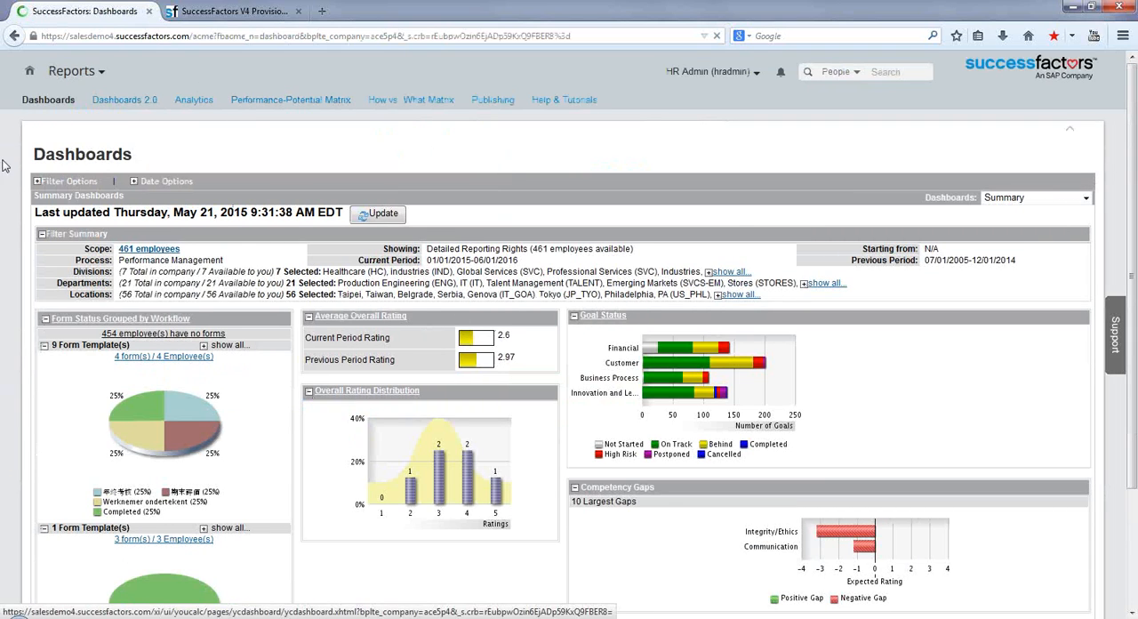
click(195, 104)
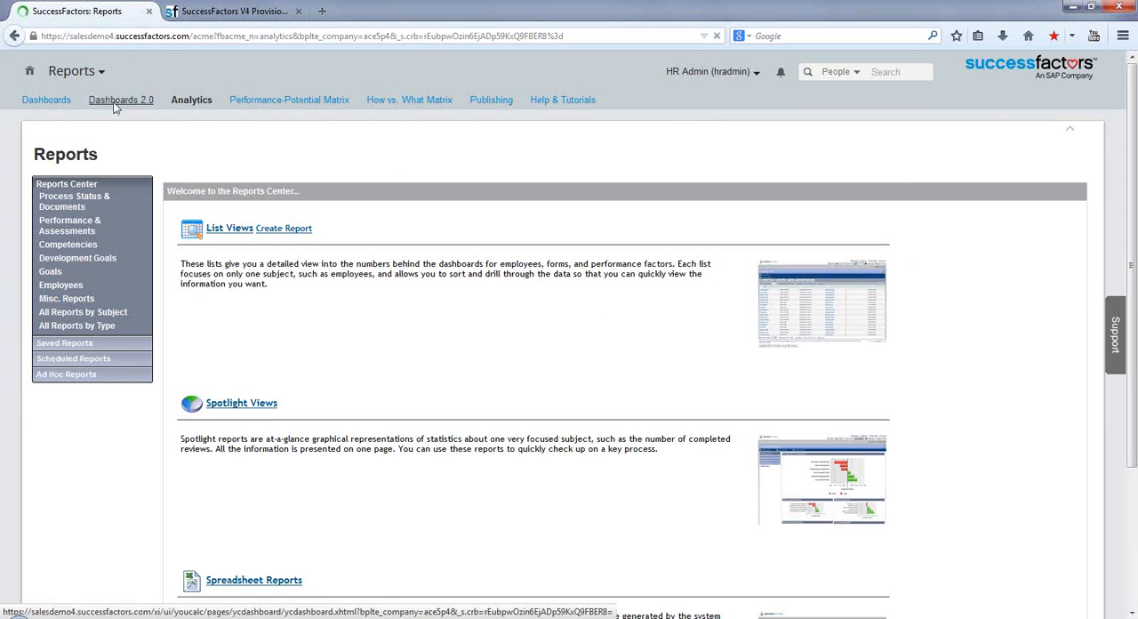
Return to the provisioning page and search it for "Analytics" to locate the Analytics Tab settings.
click(229, 18)
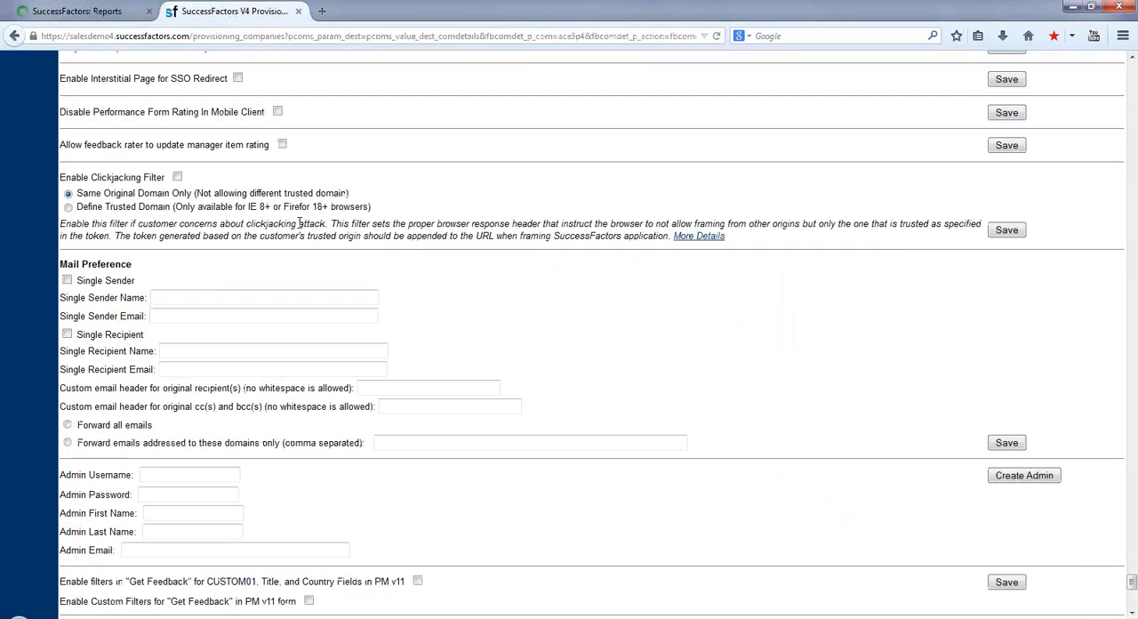
click(1135, 142)
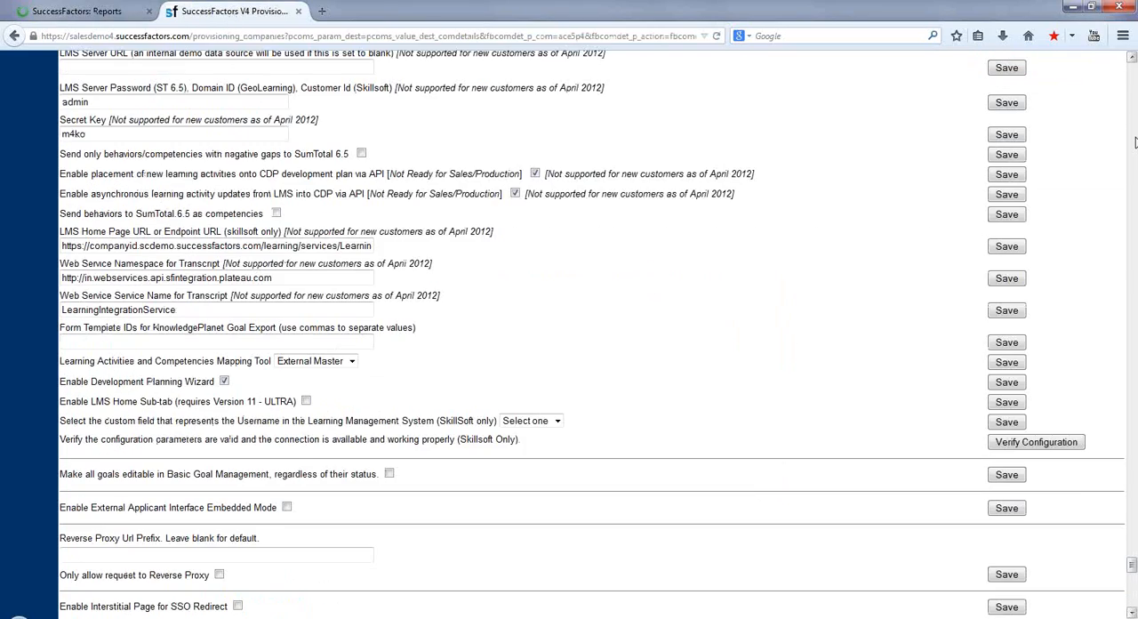
drag(1135, 142, 1134, 142)
click(1135, 142)
click(1134, 142)
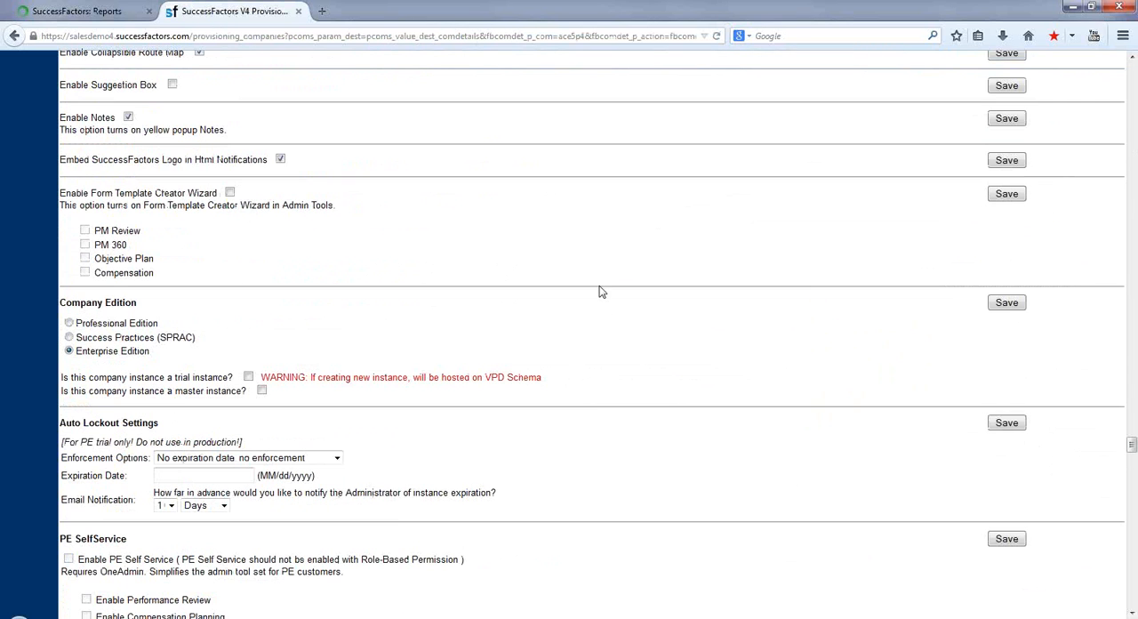
key(ctrl+f)
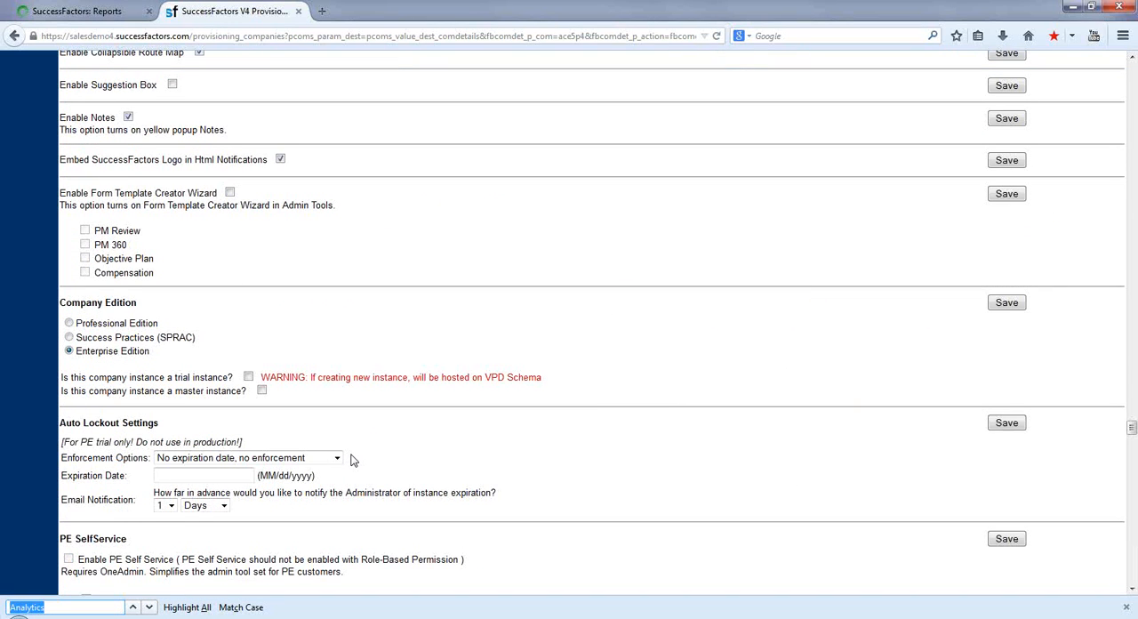
key(Return)
key(Return)
key(Return)
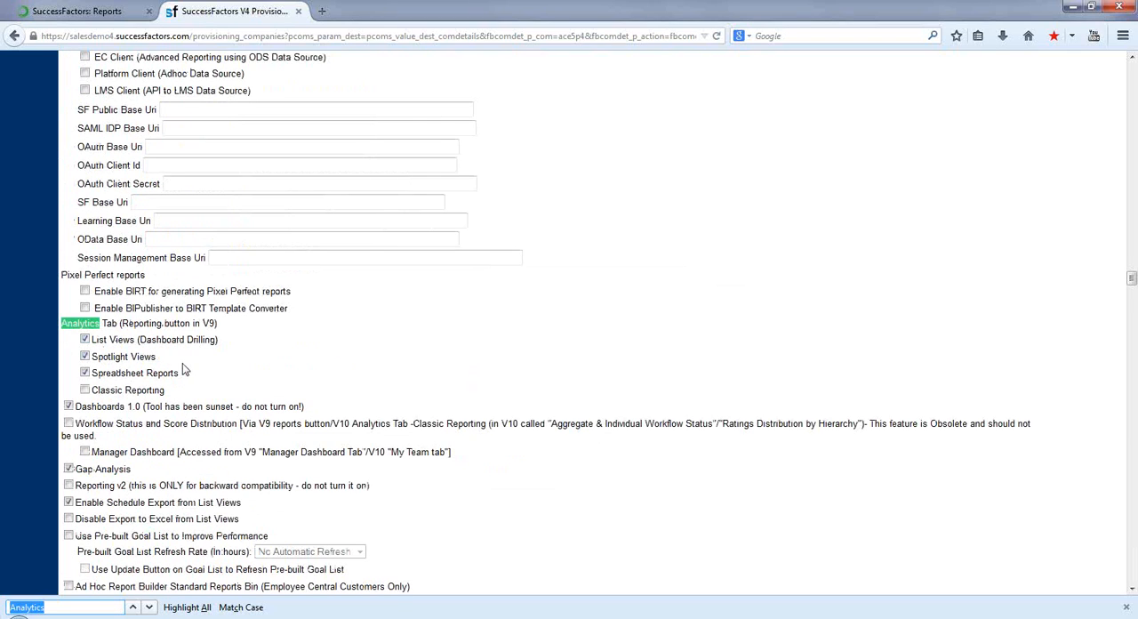
Check the Reports Center entries in the instance, and disable Spreadsheet Reports under the provisioning page's Analytics Tab settings.
click(82, 17)
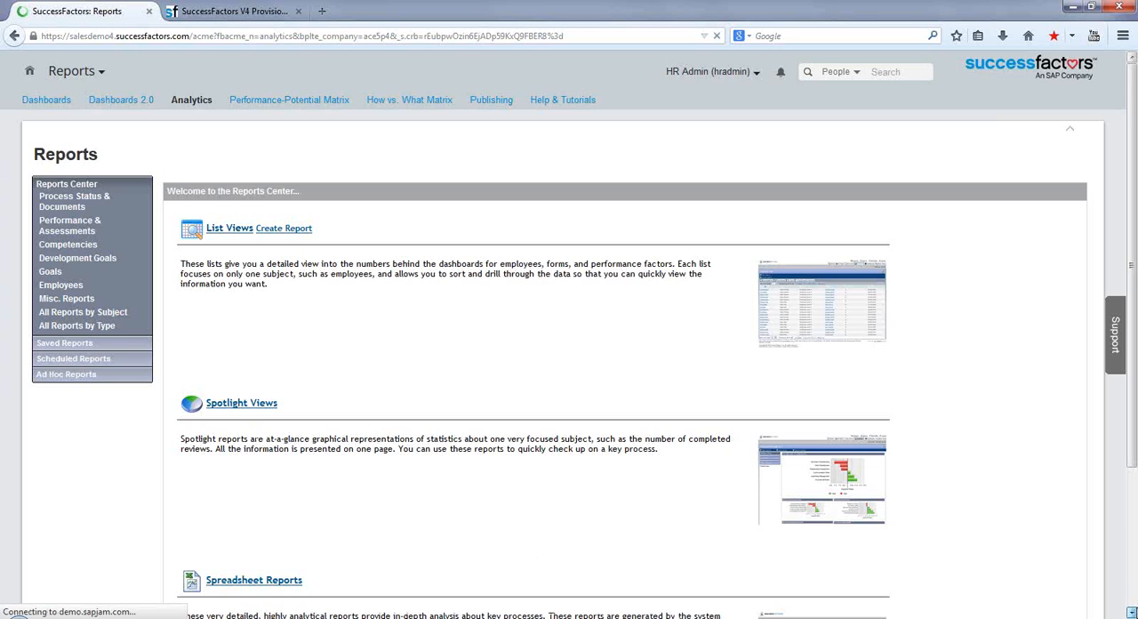
scroll(795, 338, down, 2)
click(213, 12)
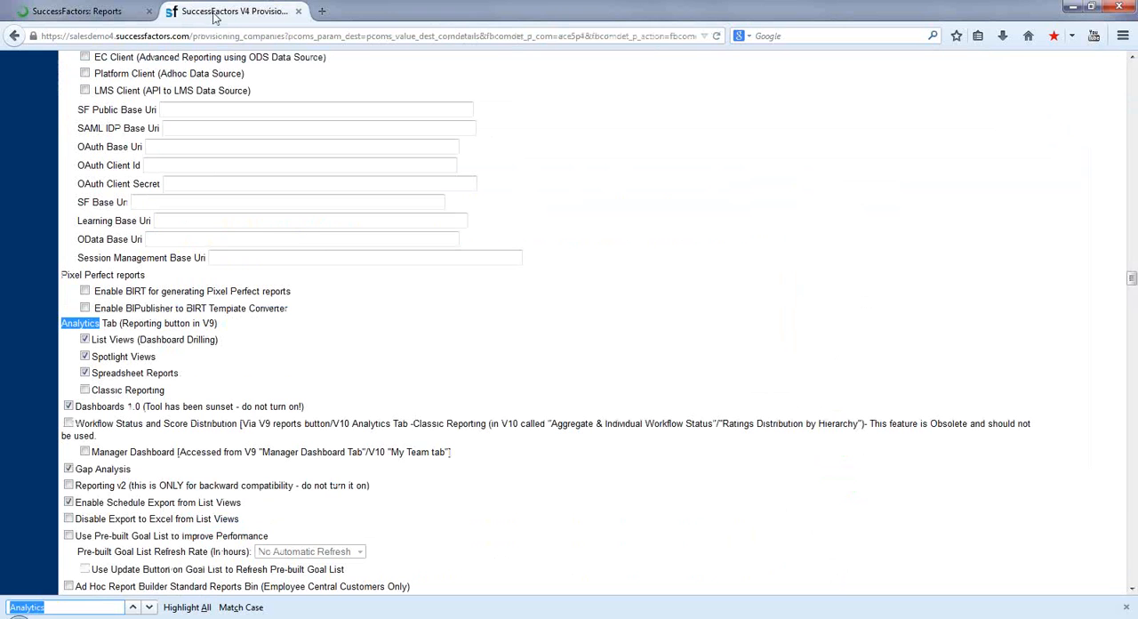
click(87, 374)
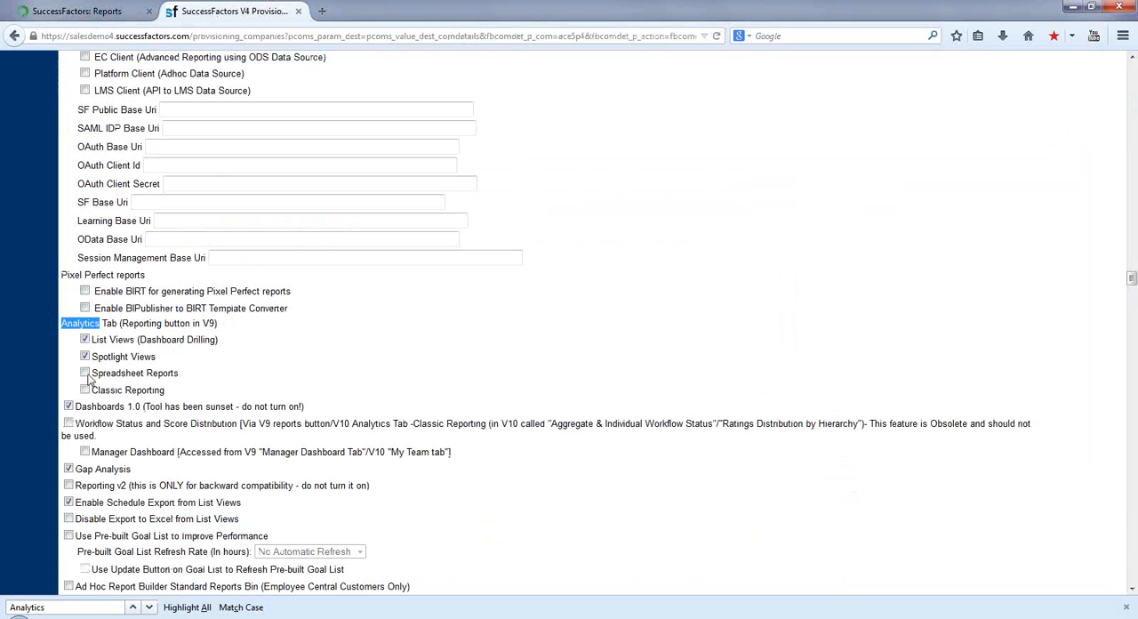
Save the Analytics and Dashboard Tabs & Misc Reporting section, confirming the change with company ID ace5p4.
click(1132, 58)
scroll(1132, 58, up, 8)
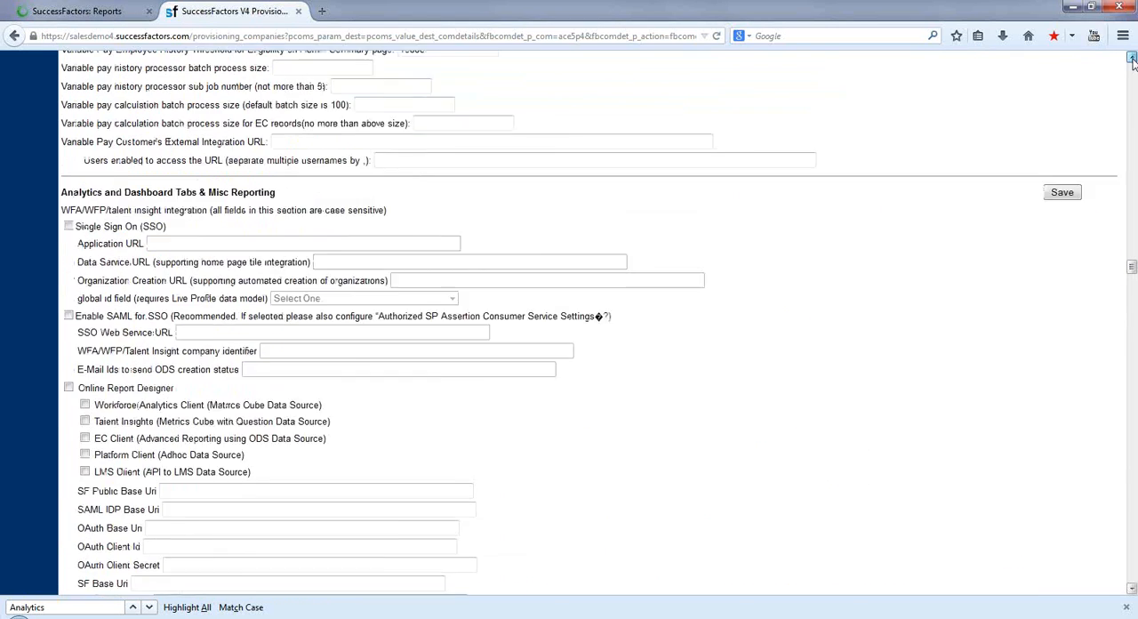
click(1064, 249)
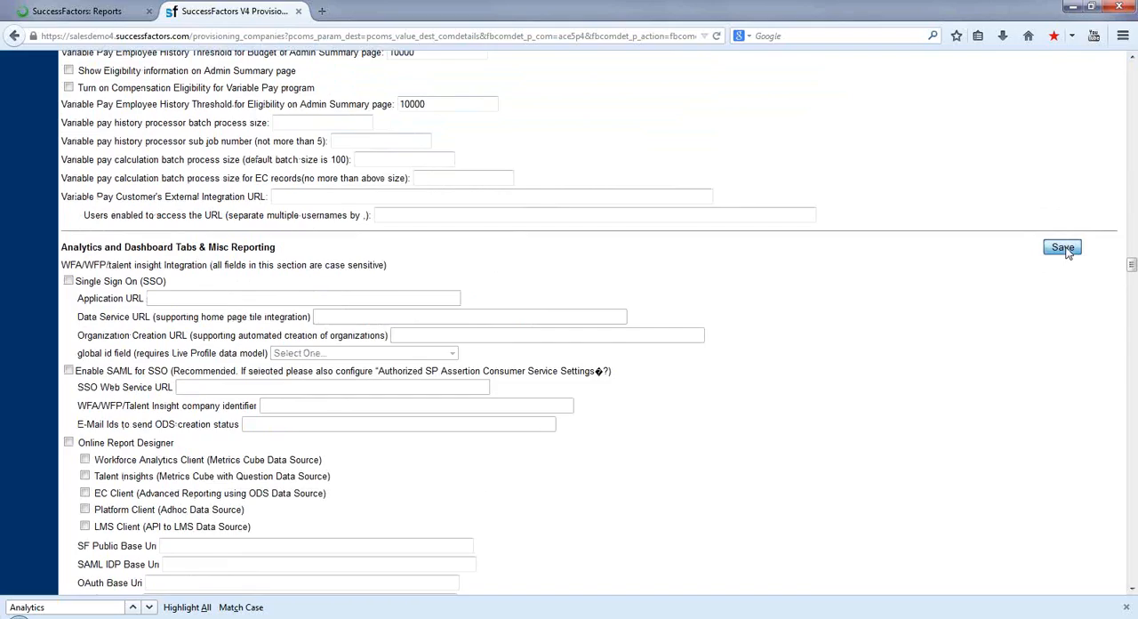
text(ace)
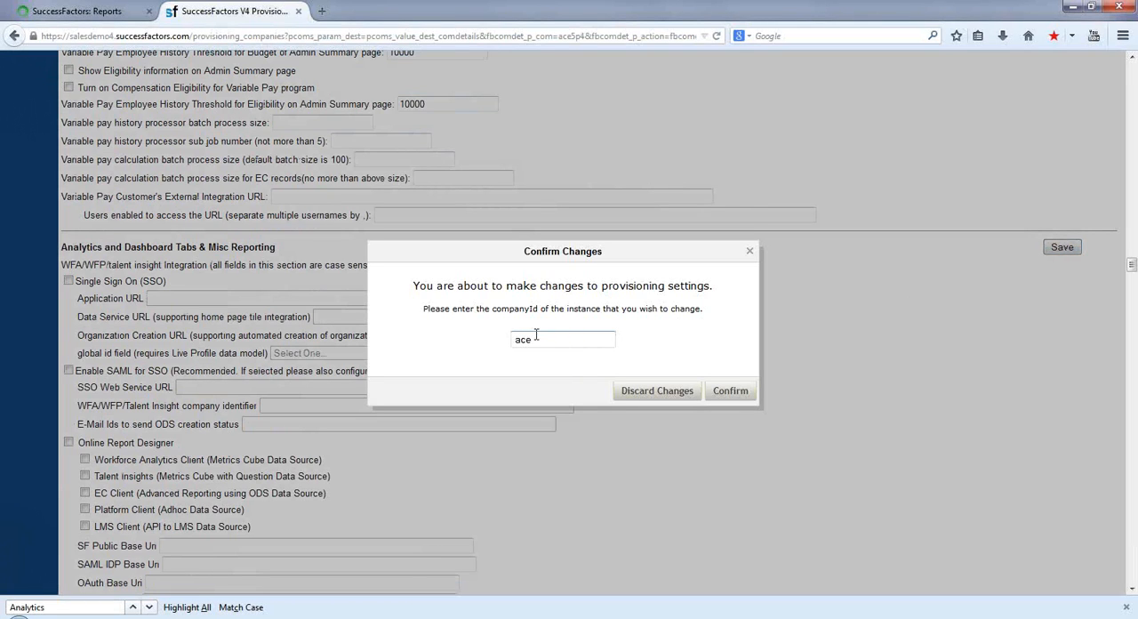
text(5p4)
click(729, 396)
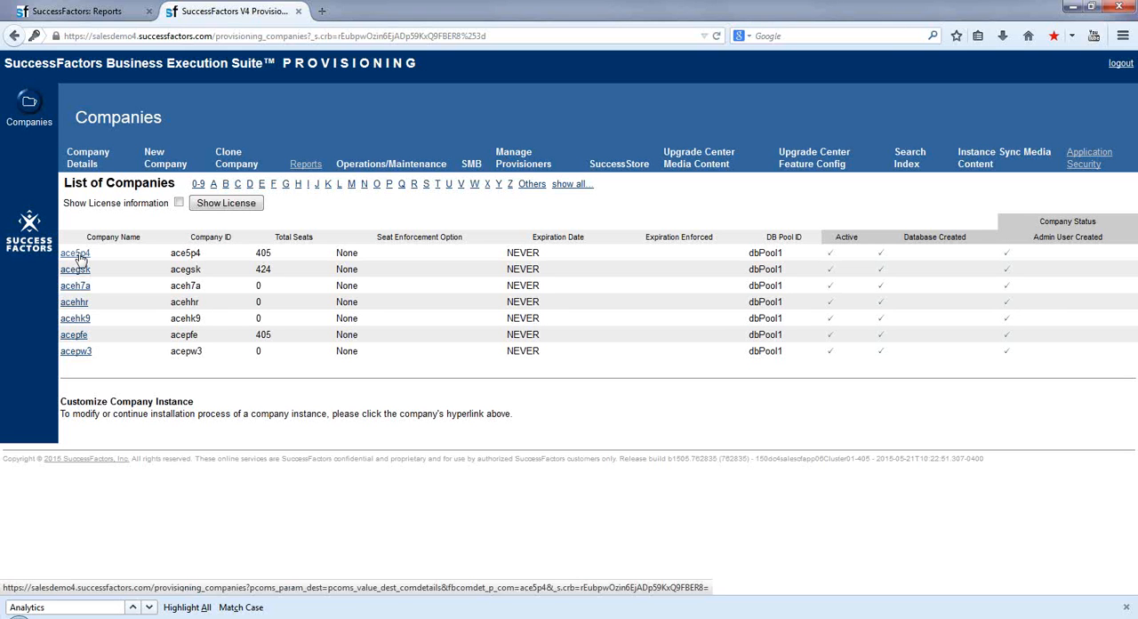
Switch back to the provisioning page in the browser, open Company Settings and search for "Analytics" to locate the Analytics Tab settings.
click(77, 255)
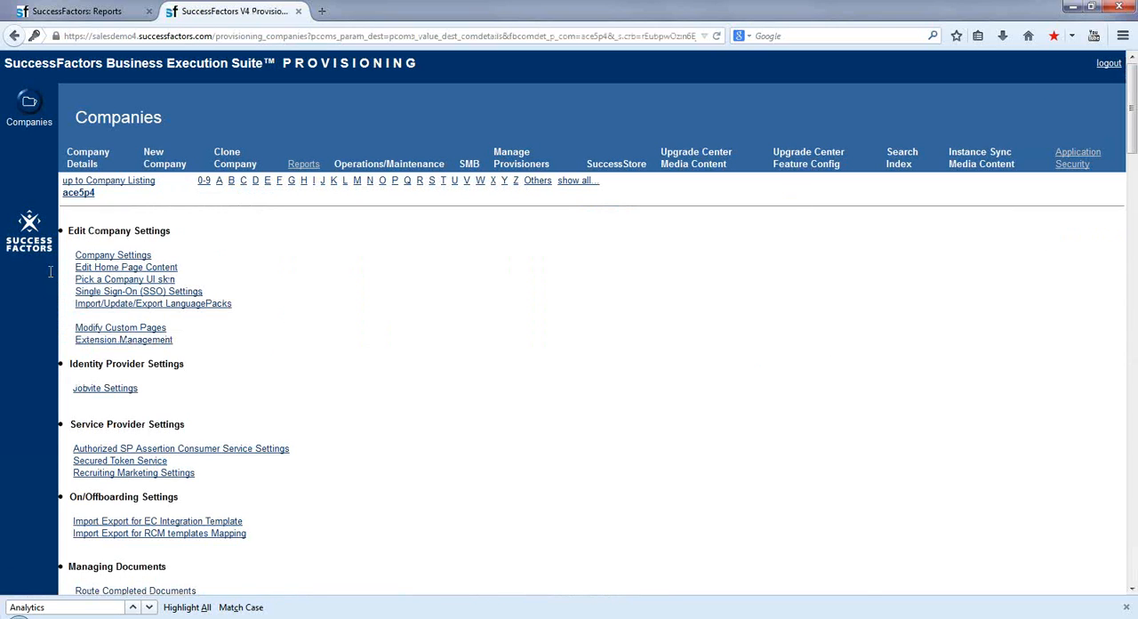
click(113, 255)
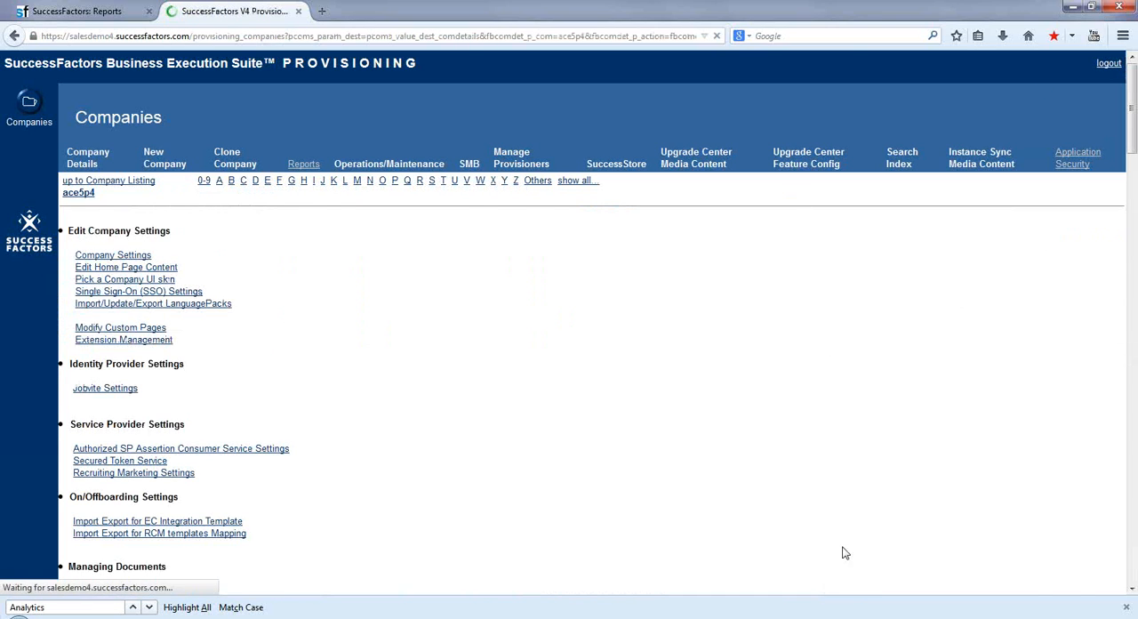
scroll(1134, 569, down, 15)
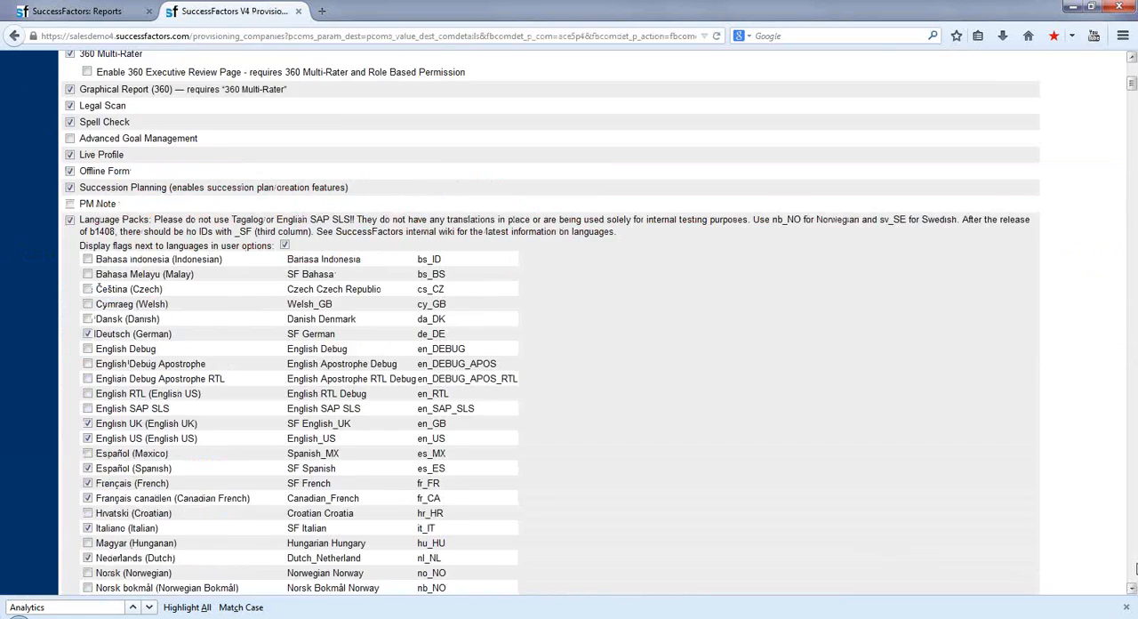
click(55, 607)
key(Return)
key(Return)
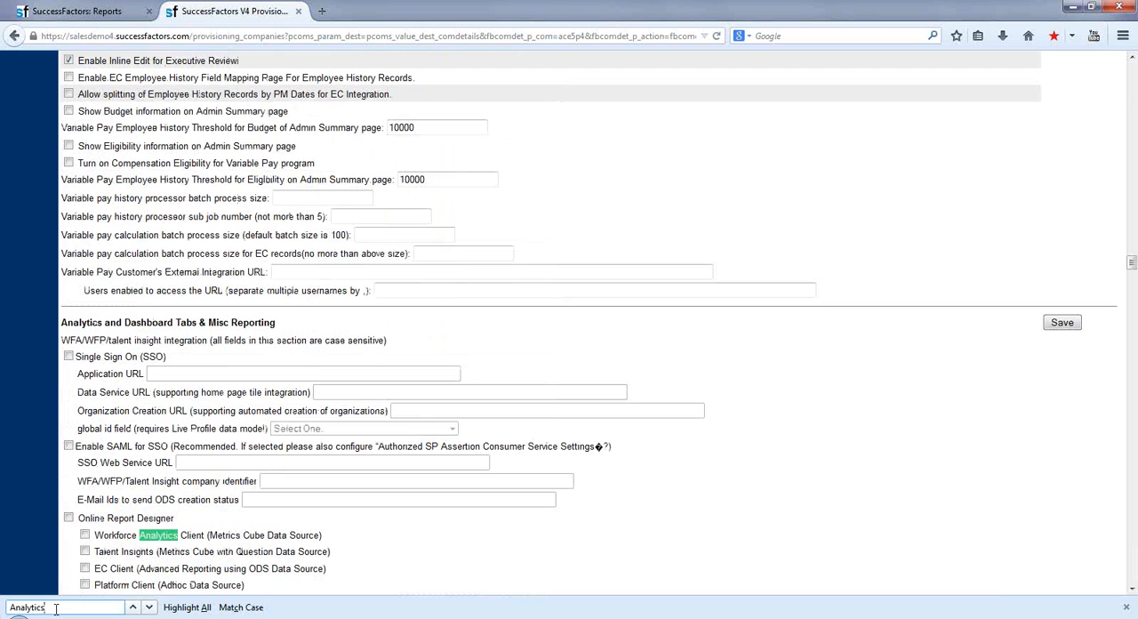
key(Return)
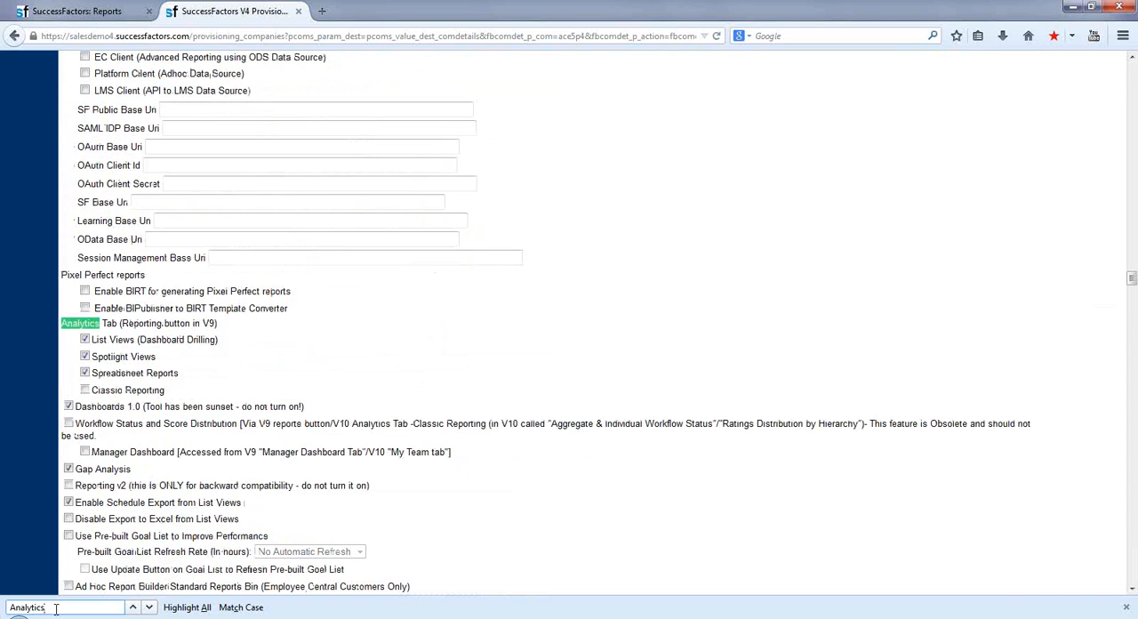
Disable Spreadsheet Reports under Analytics Tab and save the Analytics and Dashboard Tabs & Misc Reporting section, confirming with company ID ace5p4.
click(84, 375)
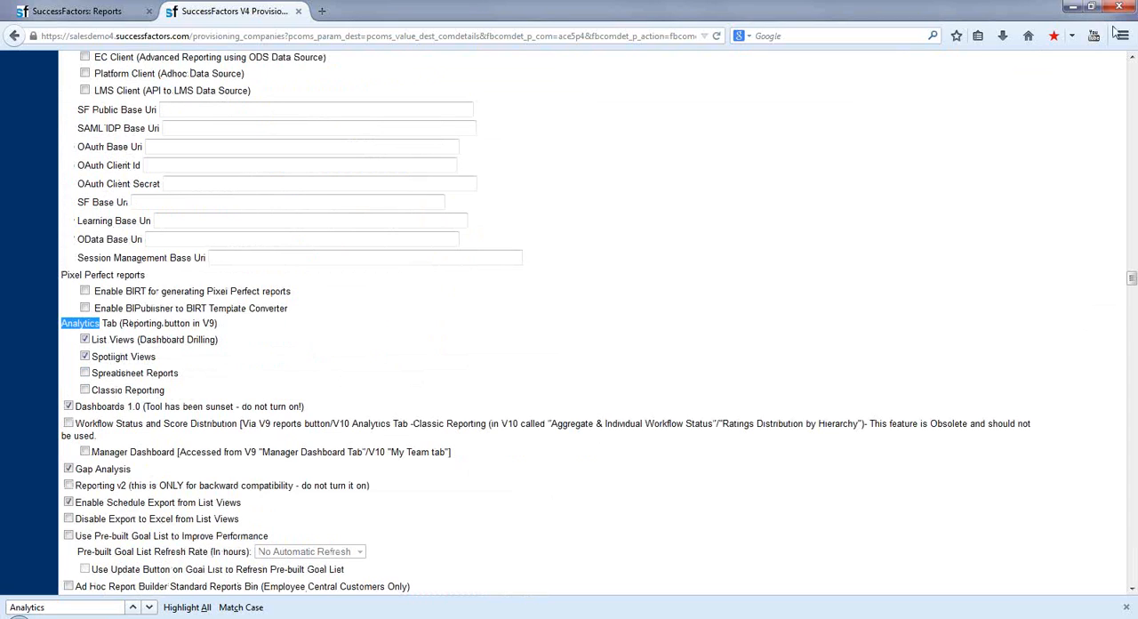
click(1131, 57)
click(1132, 57)
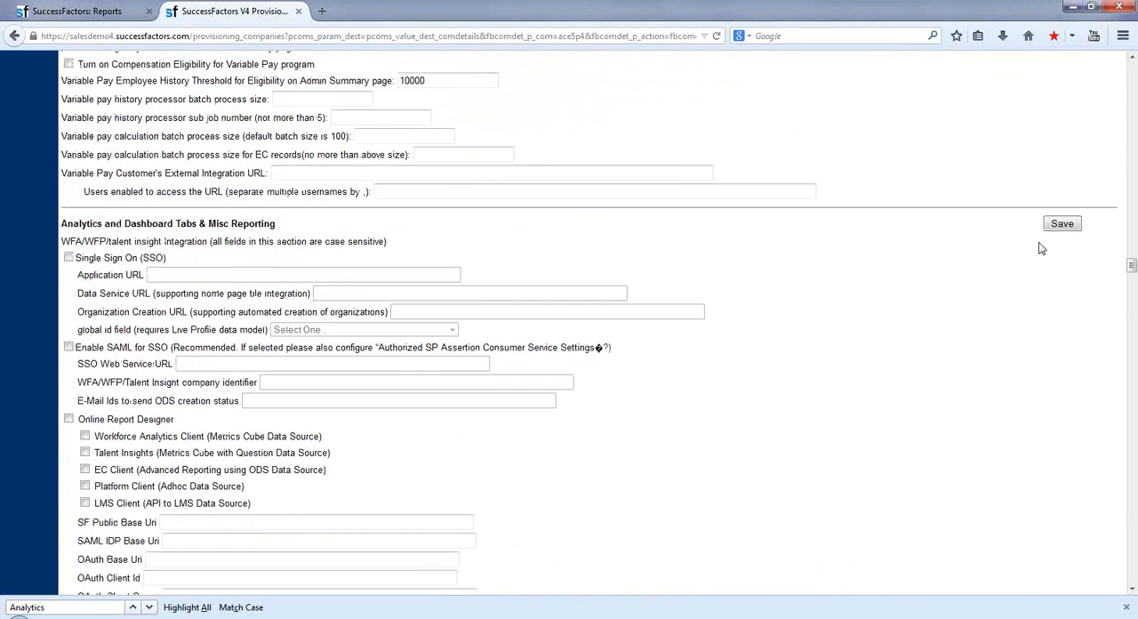
click(1062, 224)
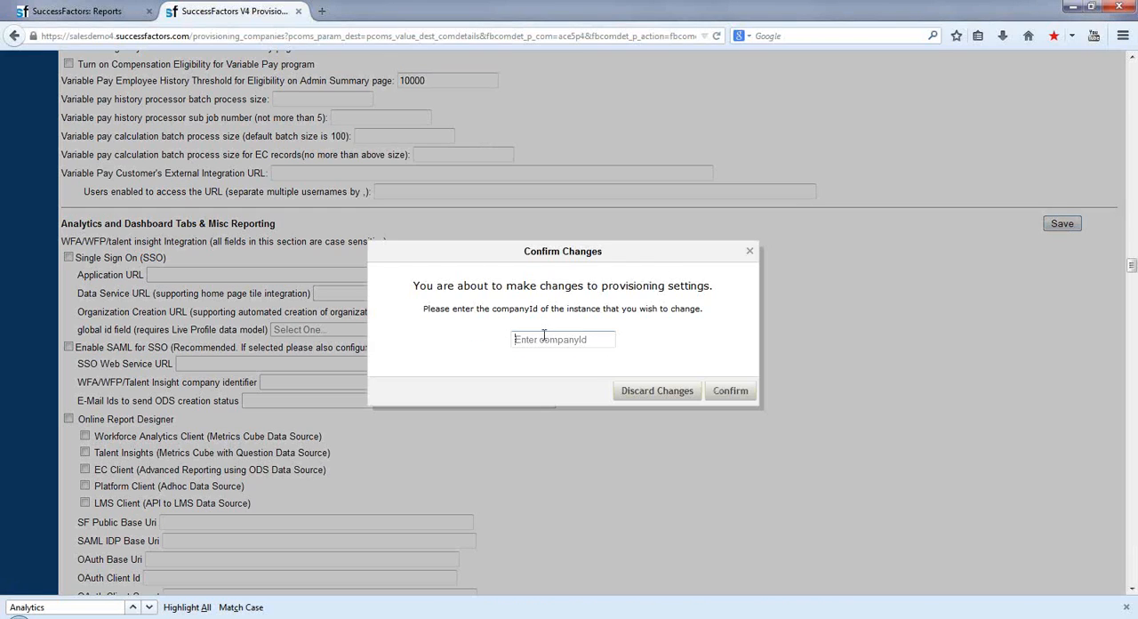
text(ace5p4)
click(730, 392)
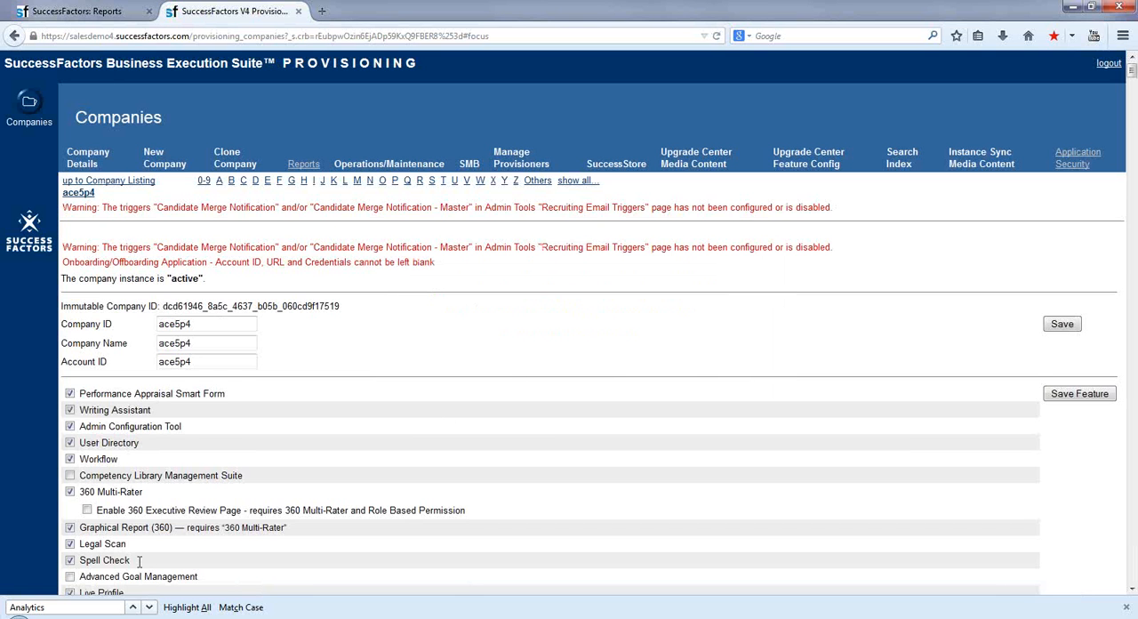
Search the reloaded company settings for "Analytics" to check the saved Analytics Tab options.
key(Return)
key(Return)
key(Return)
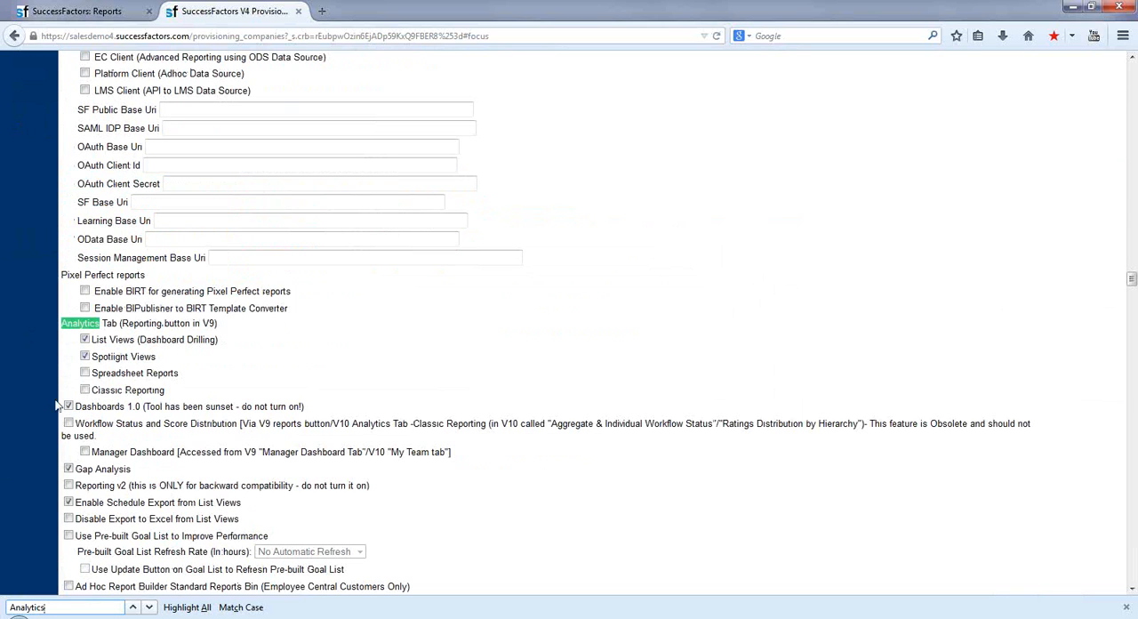
Log out of the SuccessFactors instance and open its login page at salesdemo4.successfactors.com/sf/start.
click(83, 10)
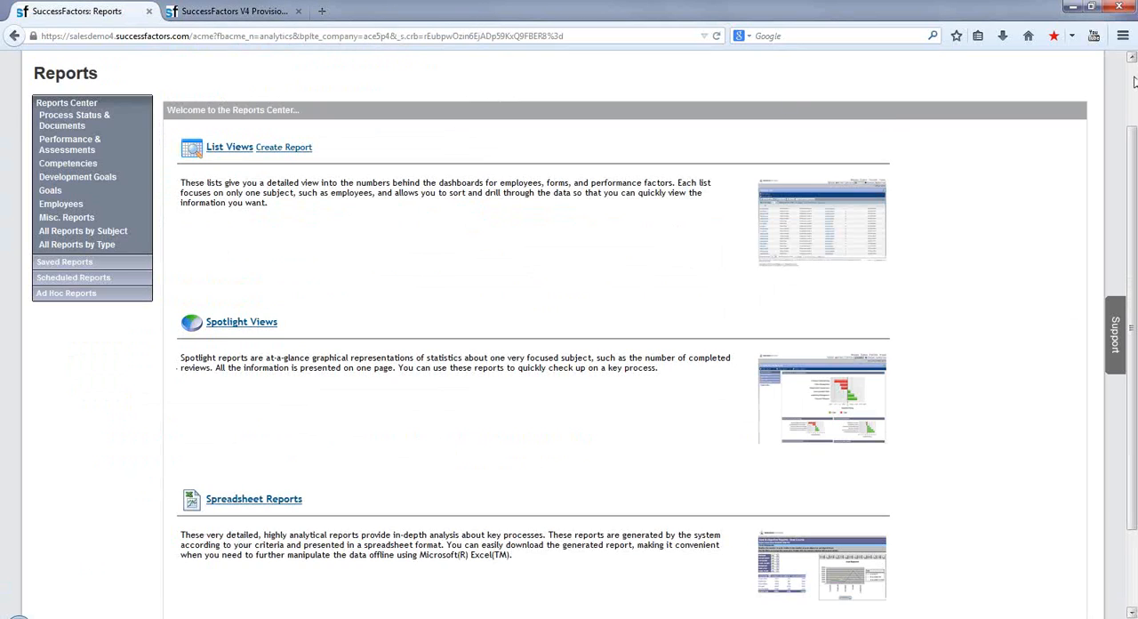
scroll(1133, 82, up, 2)
click(757, 75)
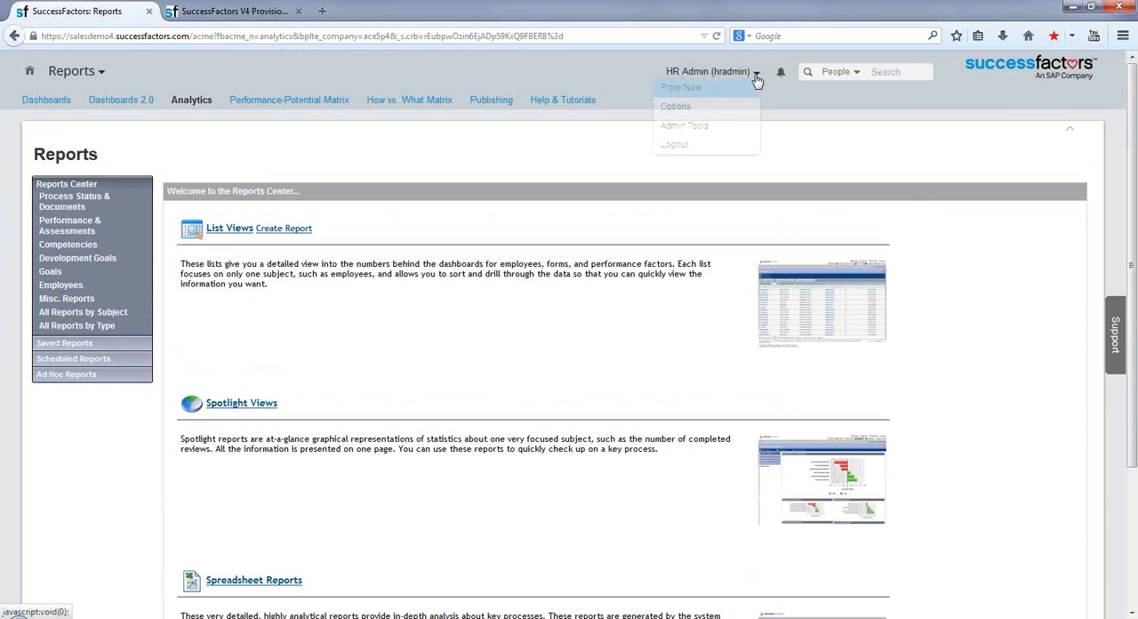
click(674, 145)
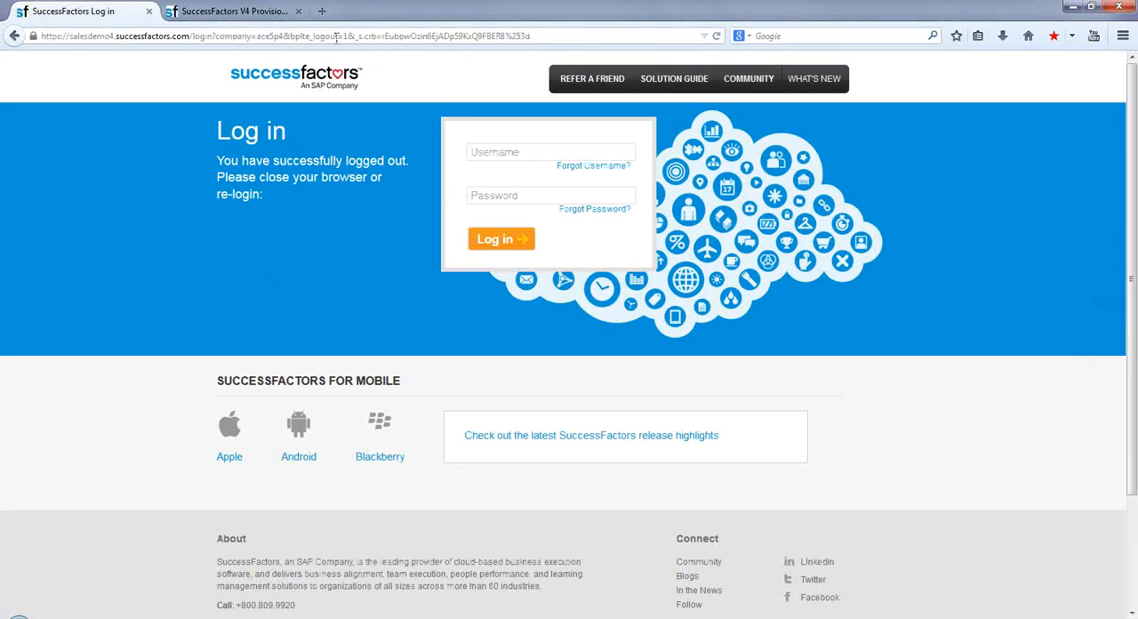
click(336, 38)
text(salesdemo4.successfactors.com/)
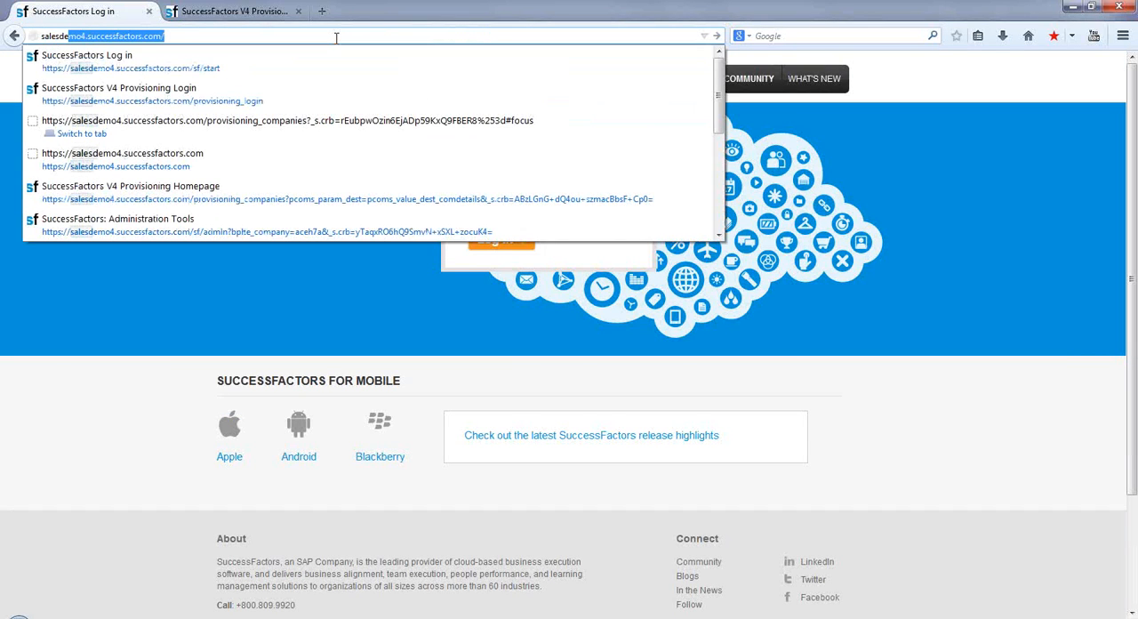
key(Down)
key(Return)
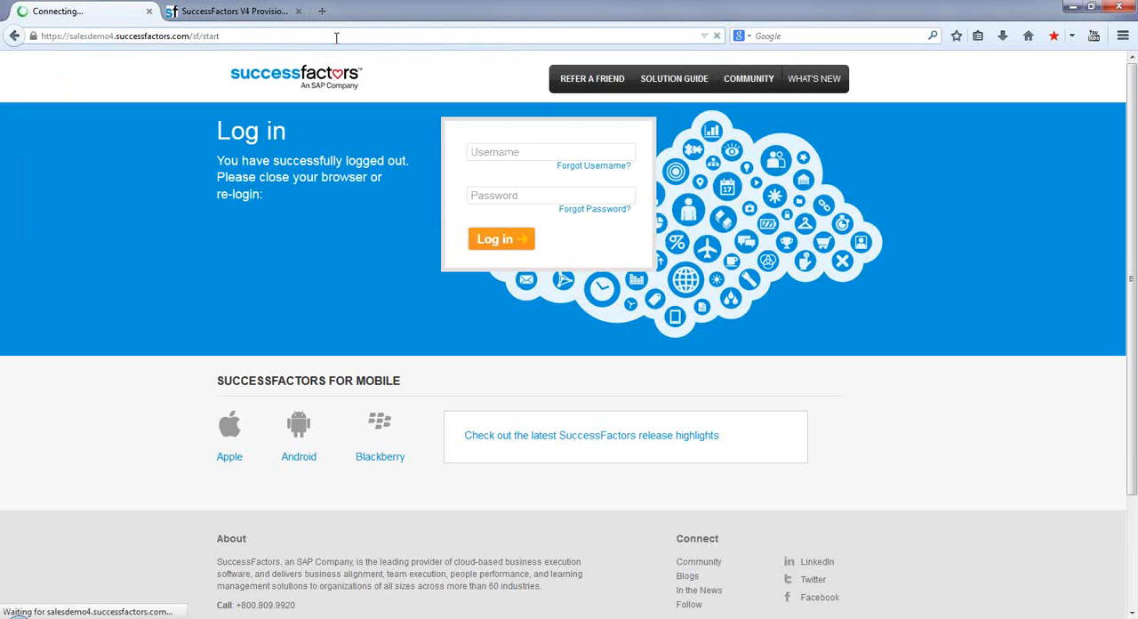
Log in to company ace5p4 as hradmin with the account password, and dismiss the browser's offer to remember it.
click(476, 155)
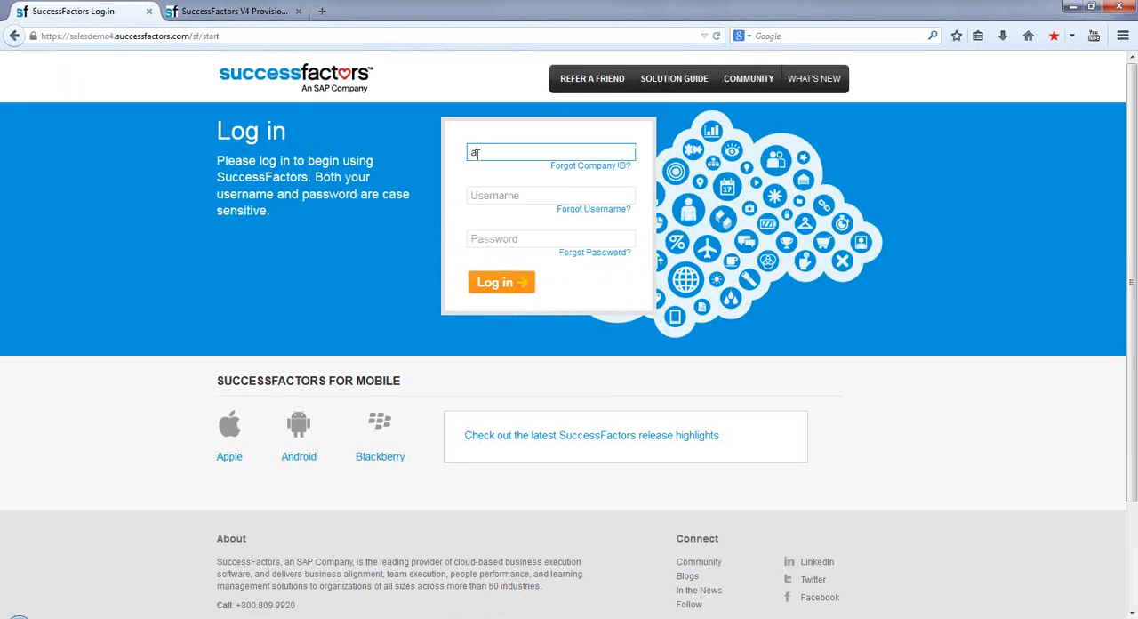
text(ace6p4)
key(Tab)
text(hradmin)
key(Tab)
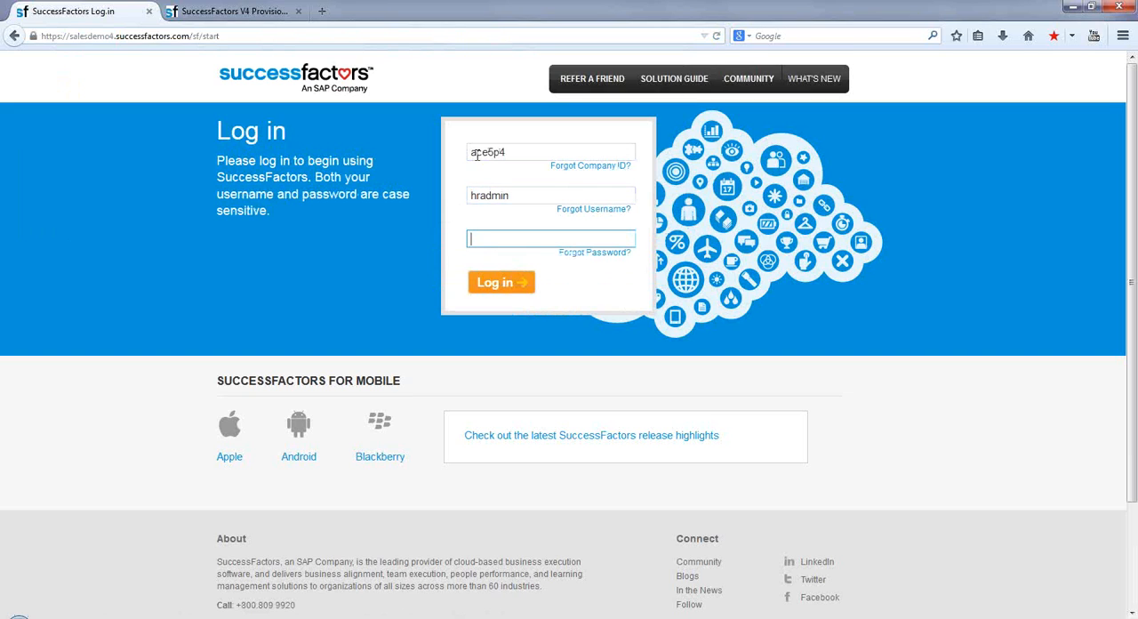
text(•••••••••••)
click(500, 283)
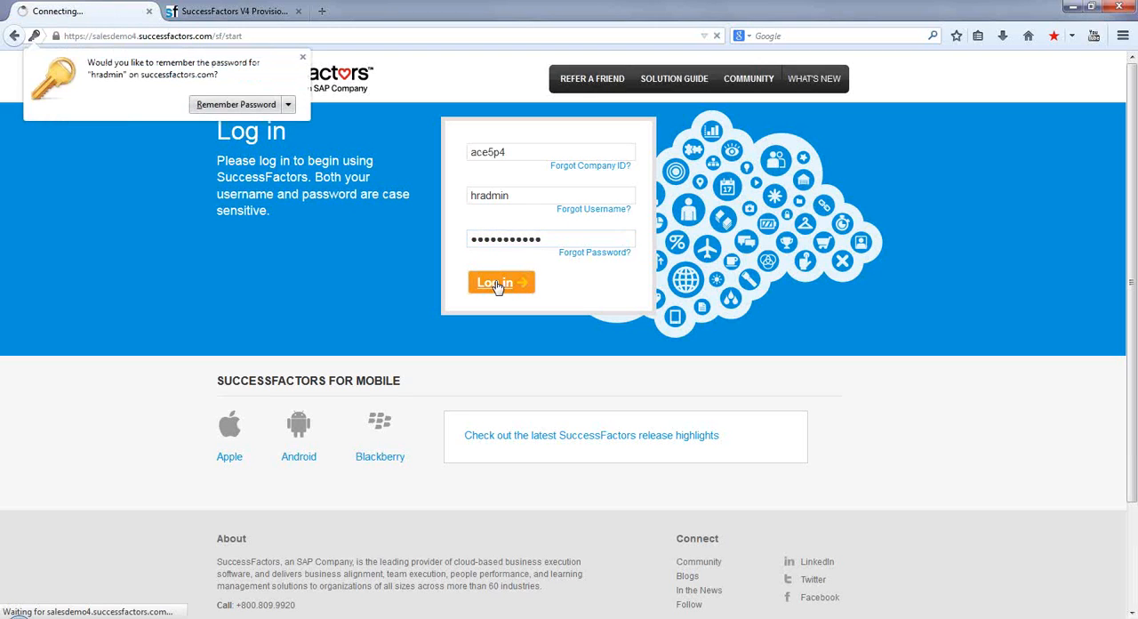
click(302, 57)
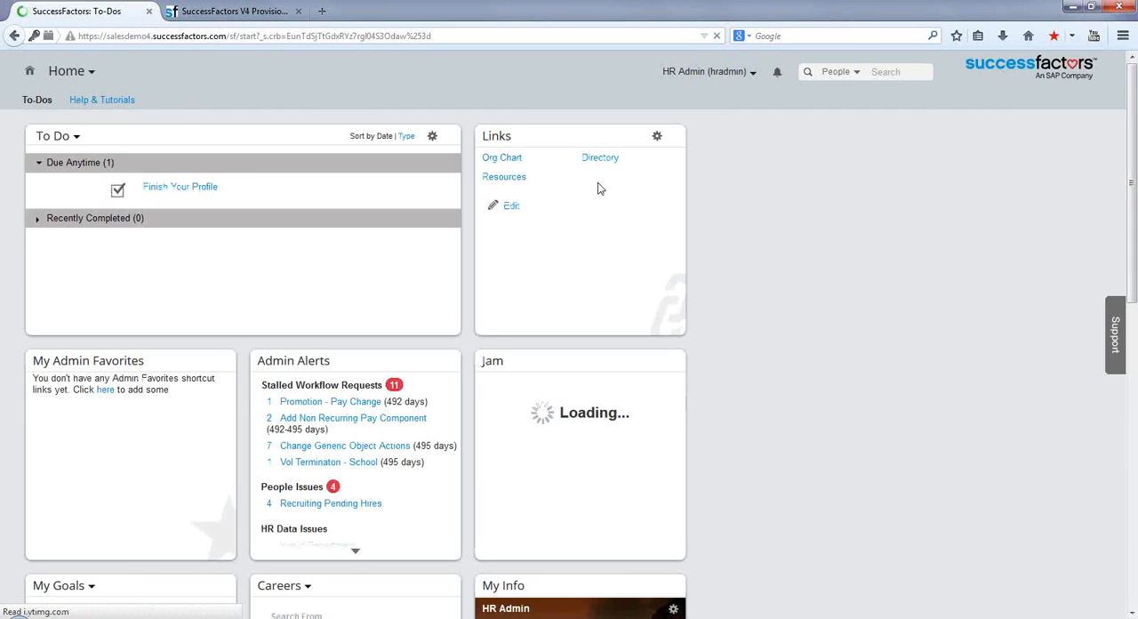
Open the Analytics page of Reports in the instance to check the available Reports Center entries.
click(89, 72)
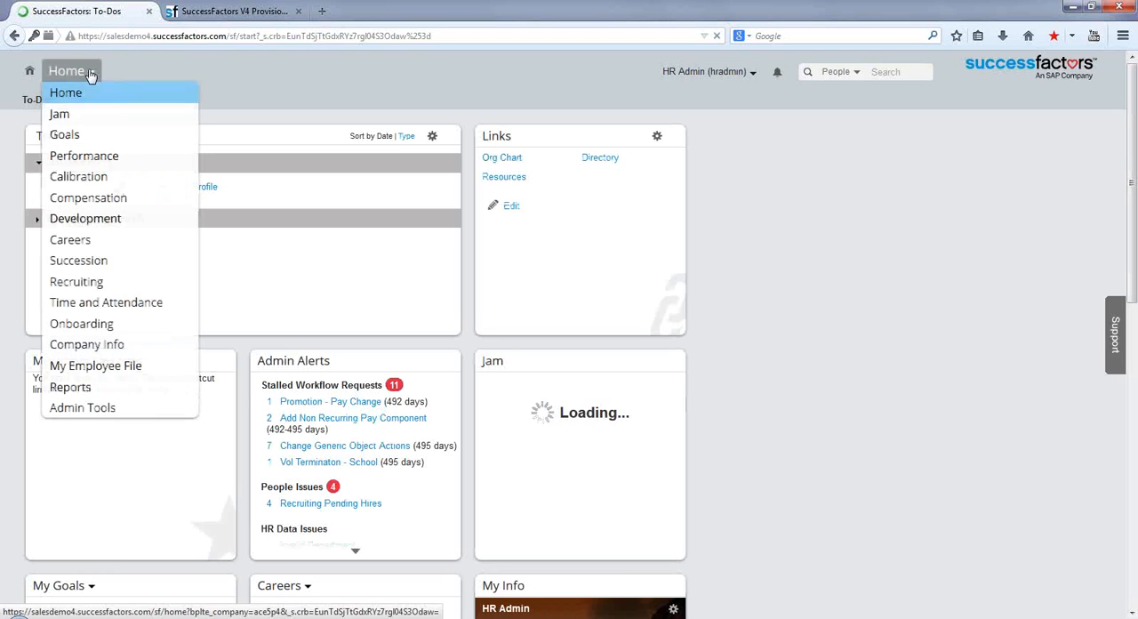
click(67, 390)
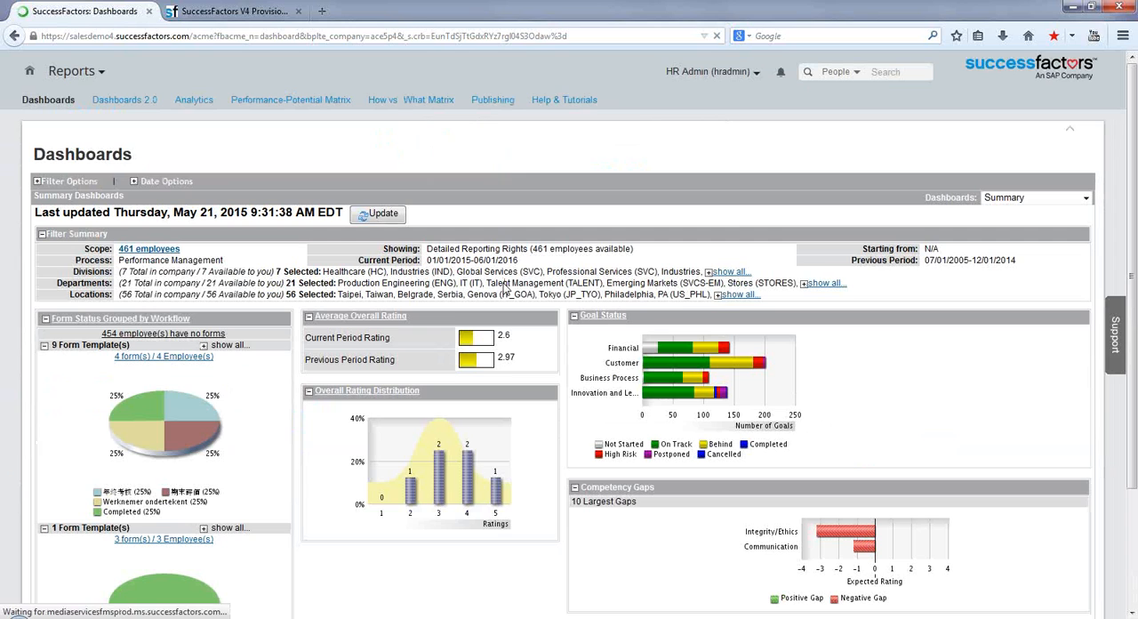
click(189, 103)
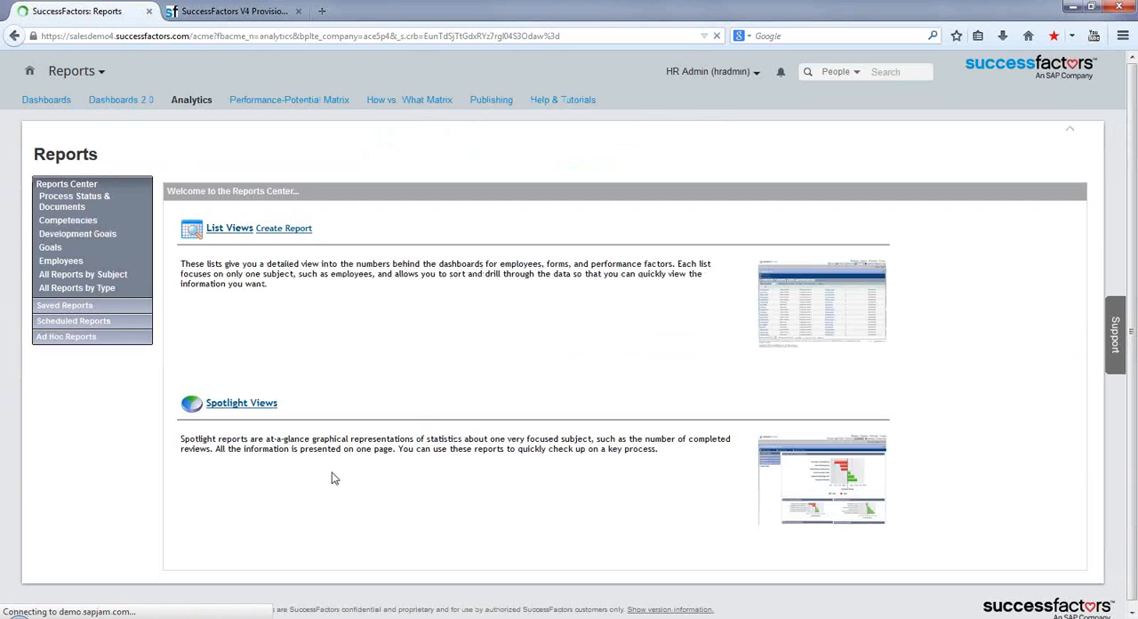
Select Spreadsheet Reports under the provisioning page's Analytics Tab settings, and return to the instance's Reports page.
click(236, 11)
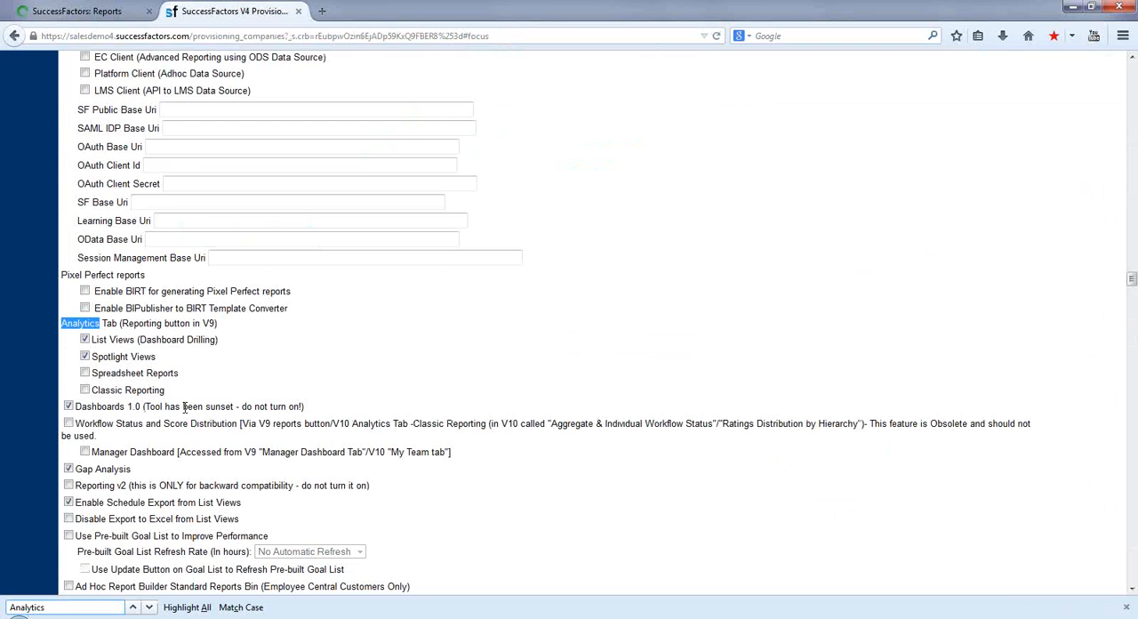
click(86, 372)
click(1132, 58)
scroll(1132, 58, up, 6)
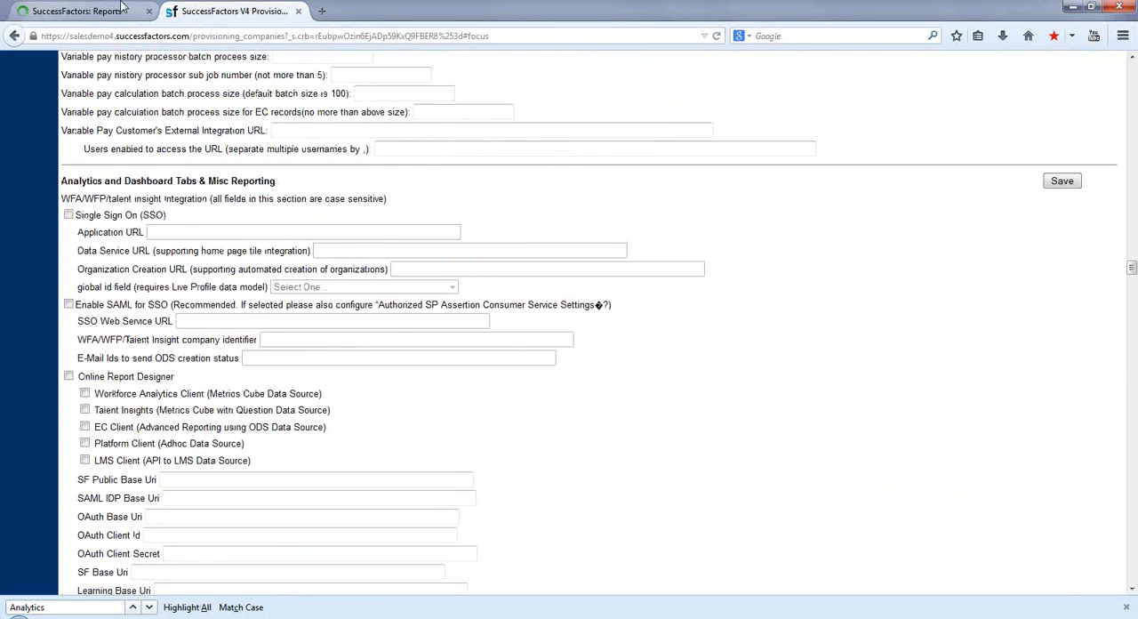
click(69, 9)
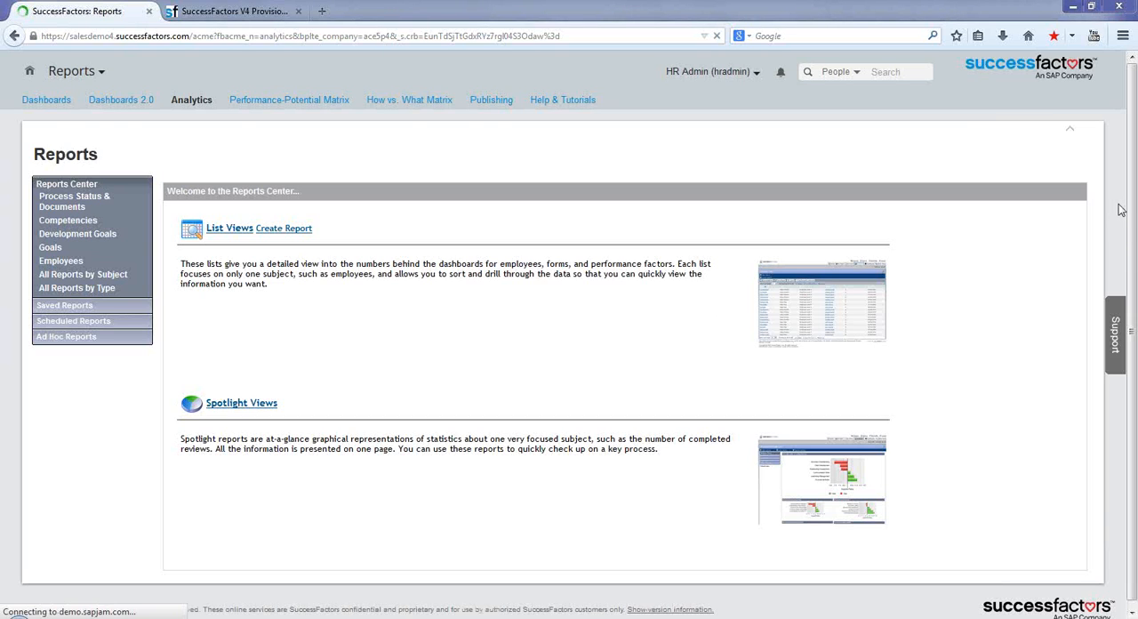
Switch to the SF_Demo.pptx presentation in PowerPoint, resume the slide show and advance to the Successfactors Customers slide.
key(alt+Tab)
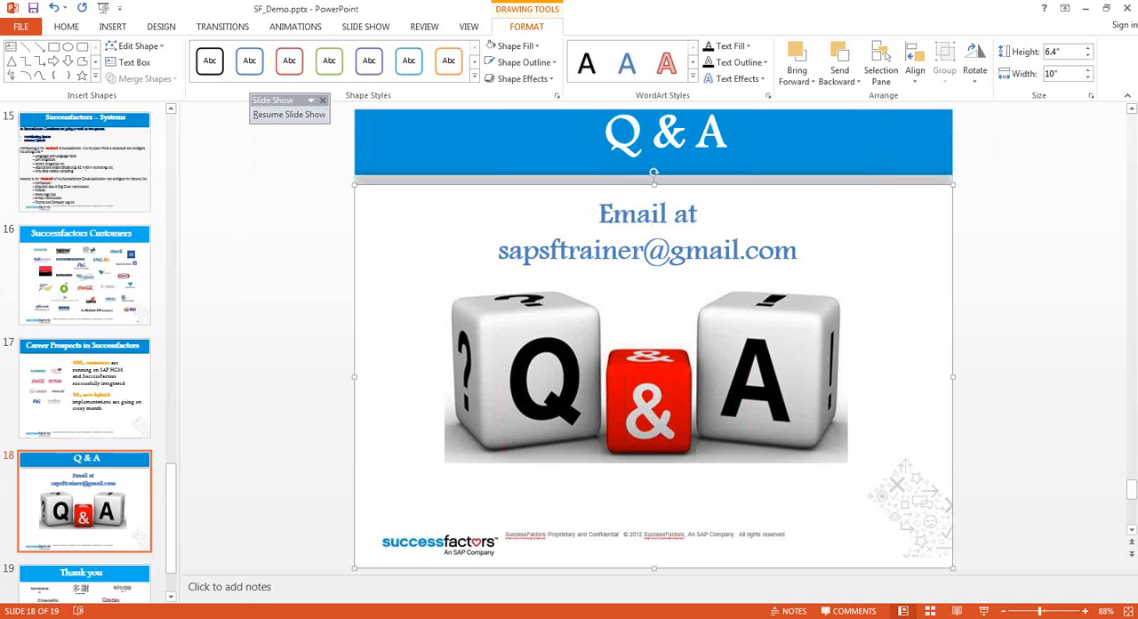
click(289, 114)
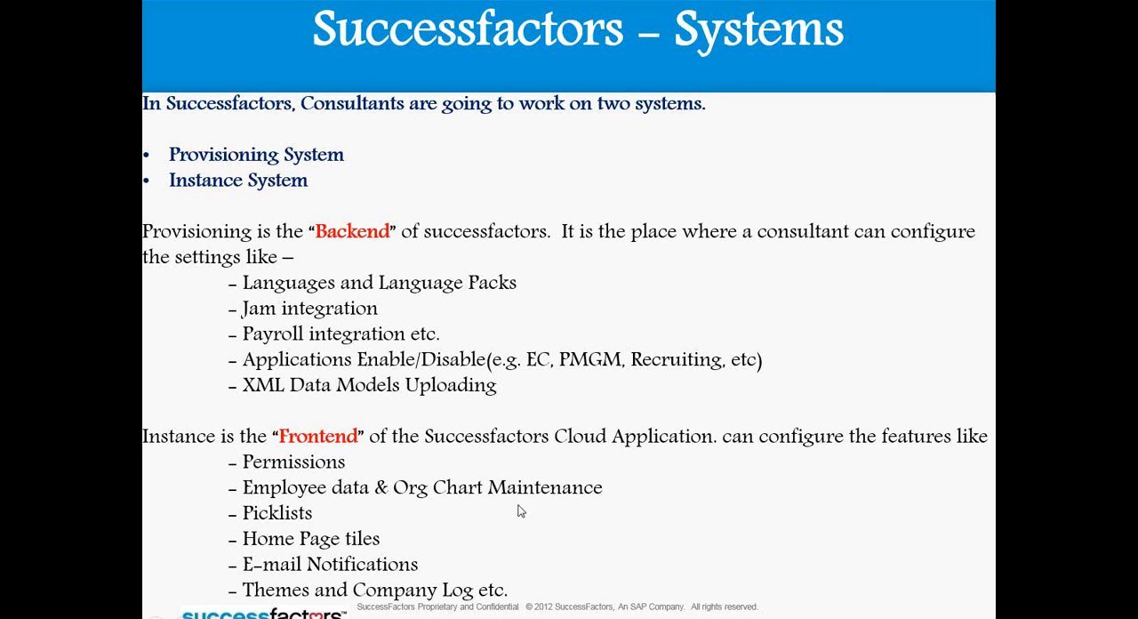
click(820, 463)
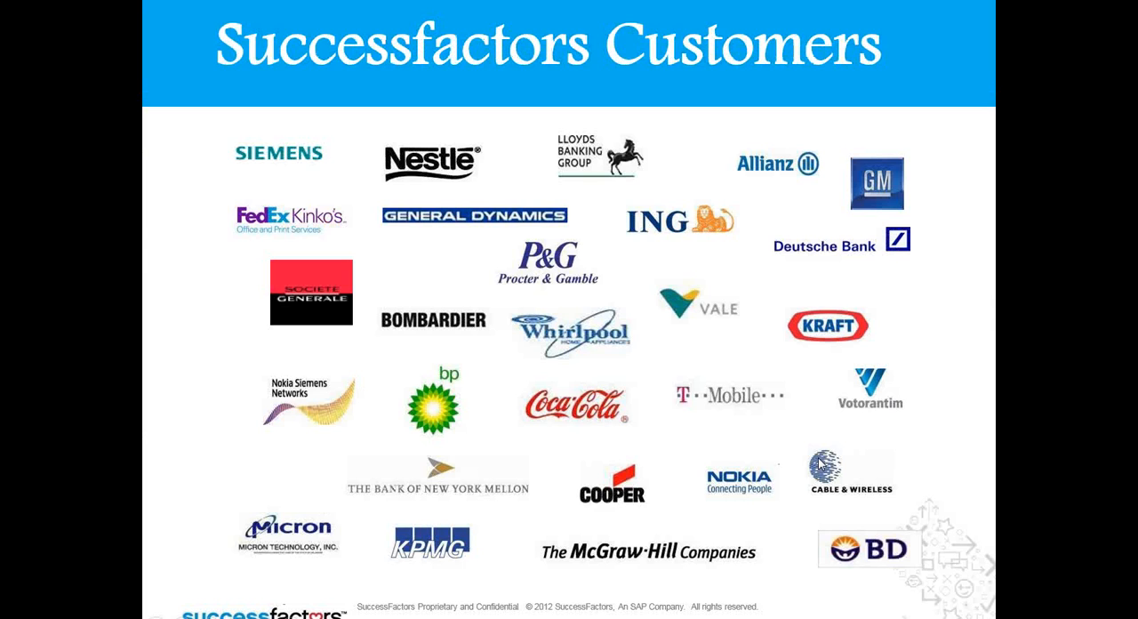